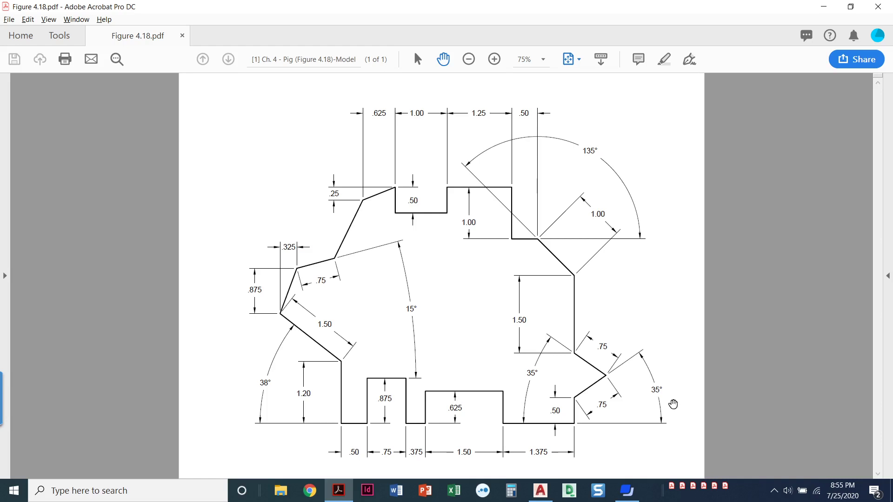
Step: Switch from the Figure 4.18 PDF in Acrobat to the blank AutoCAD drawing
{"action": "left_click", "coordinate": [543, 490]}
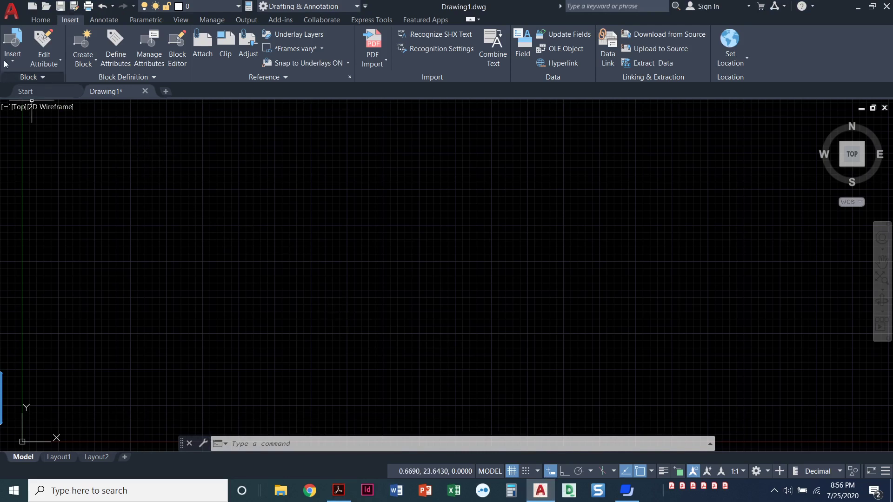
Step: Show the Home ribbon tools and pan the empty drawing slightly
{"action": "left_click", "coordinate": [41, 19]}
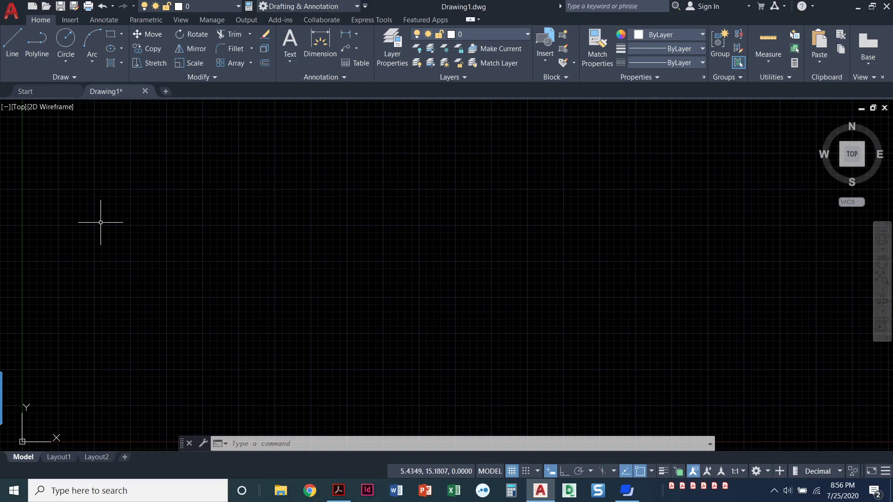
{"action": "middle_click_drag", "start_coordinate": [62, 371], "coordinate": [77, 334]}
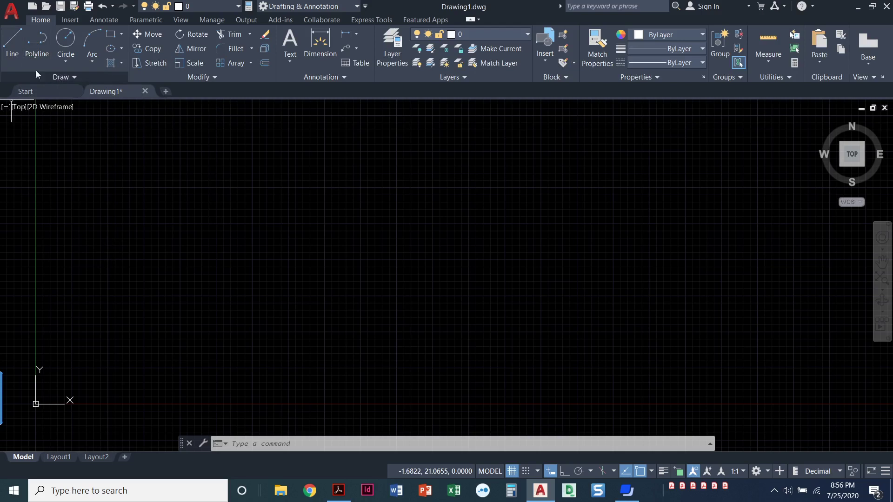
Step: Start a line at absolute point 2,2
{"action": "left_click", "coordinate": [14, 52]}
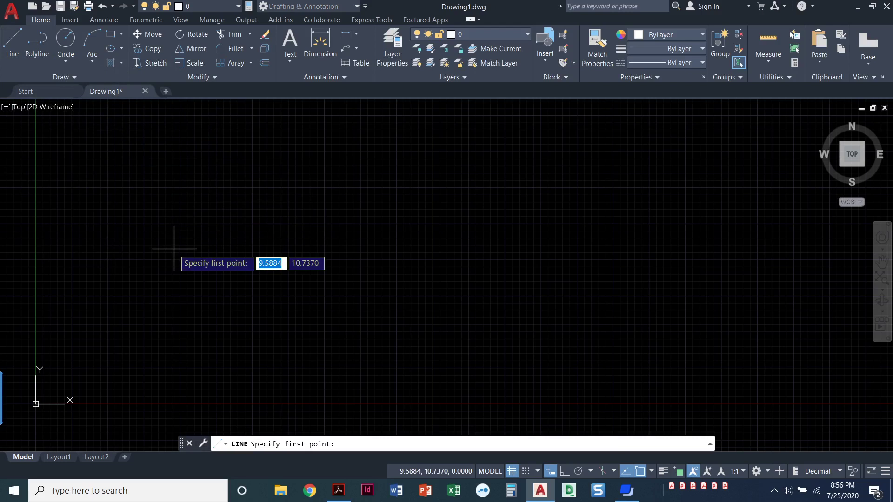
{"action": "type", "text": "2"}
{"action": "key", "text": "Tab"}
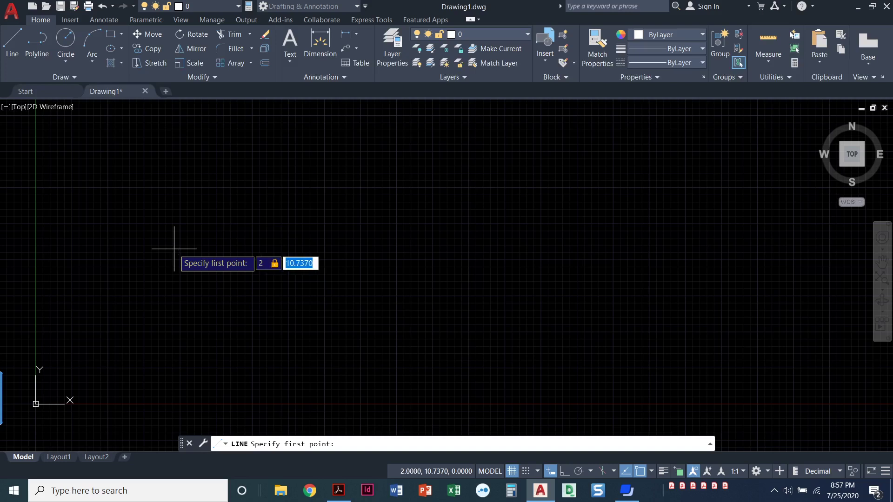
{"action": "type", "text": "2"}
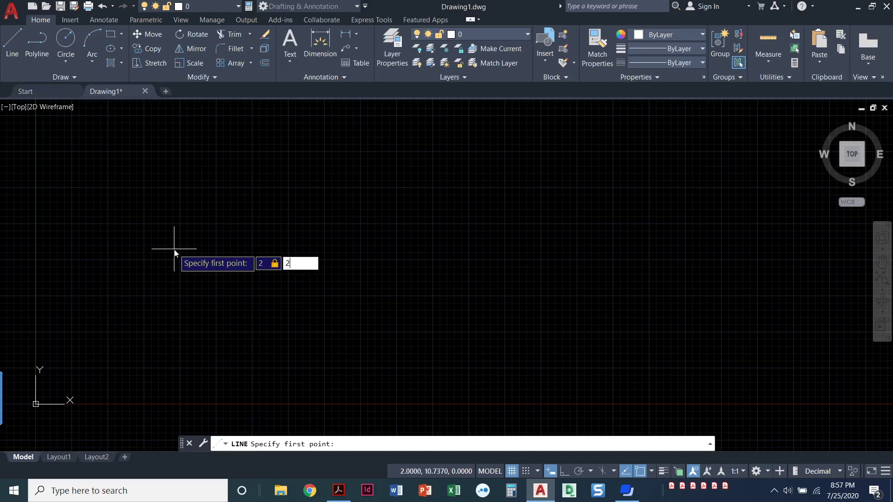
{"action": "key", "text": "Return"}
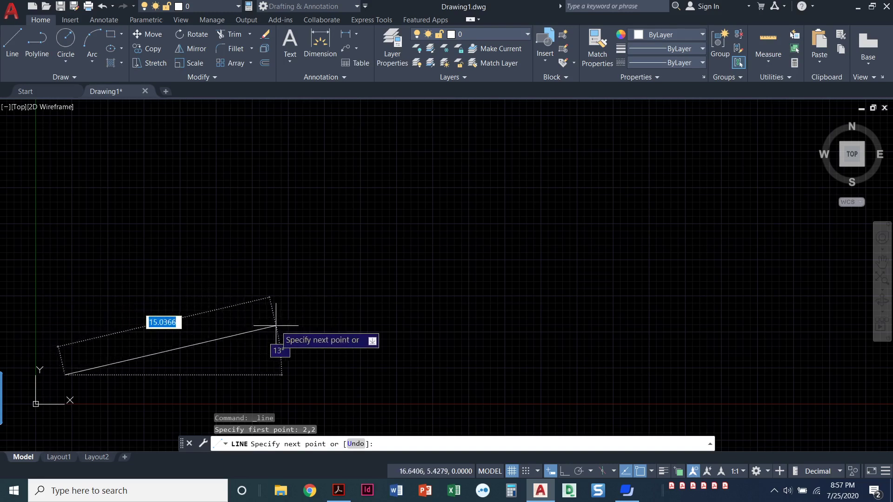
Step: Turn Ortho mode on so the line from 2,2 runs only horizontally or vertically
{"action": "left_click", "coordinate": [564, 473]}
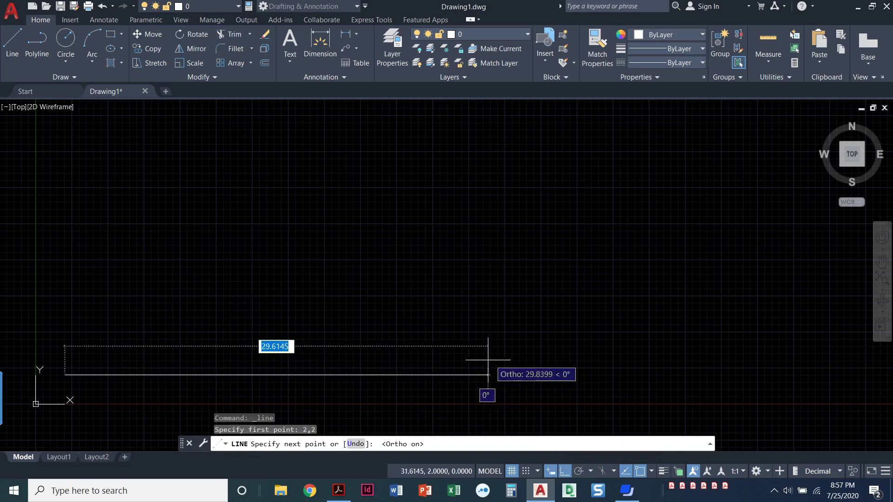
{"action": "key", "text": "F8"}
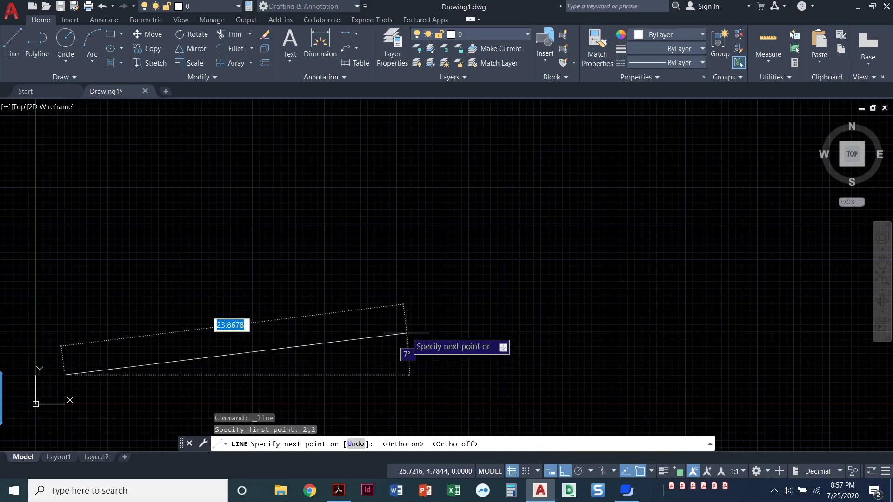
{"action": "key", "text": "F8"}
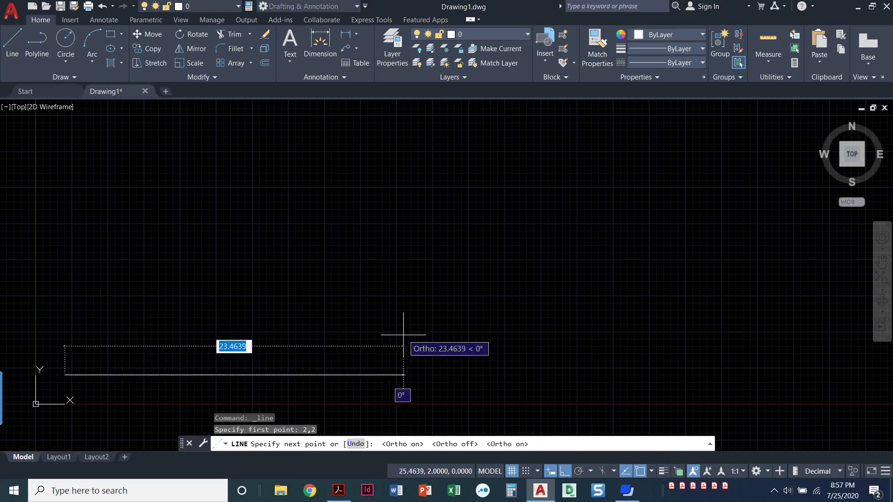
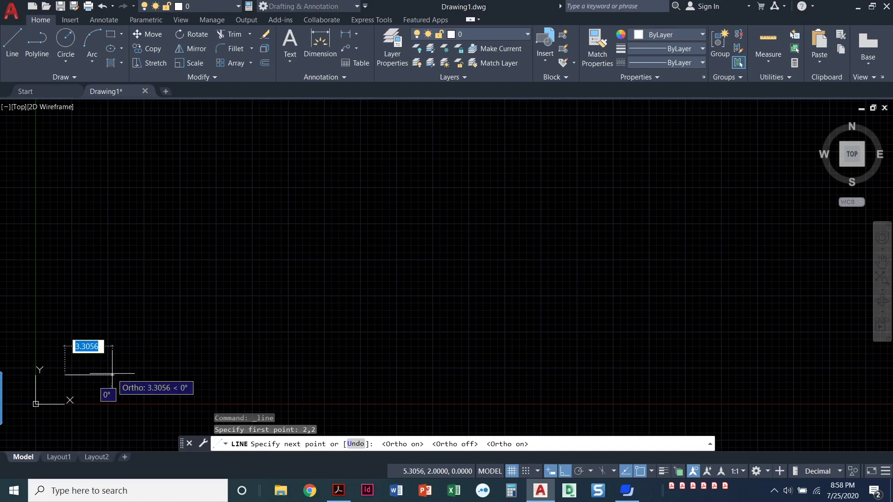
{"action": "scroll", "coordinate": [98, 375], "scroll_direction": "up", "scroll_amount": 2}
{"action": "scroll", "coordinate": [93, 376], "scroll_direction": "up", "scroll_amount": 2}
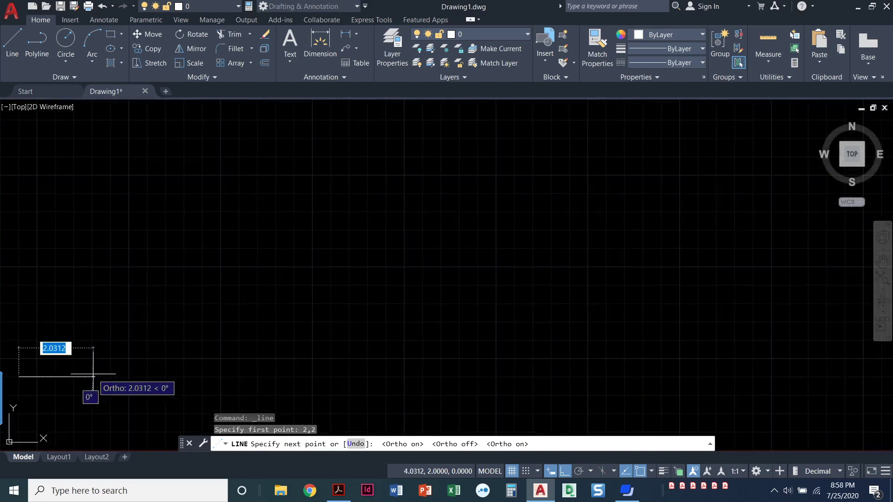
{"action": "scroll", "coordinate": [93, 376], "scroll_direction": "down", "scroll_amount": 1}
{"action": "scroll", "coordinate": [93, 375], "scroll_direction": "down", "scroll_amount": 1}
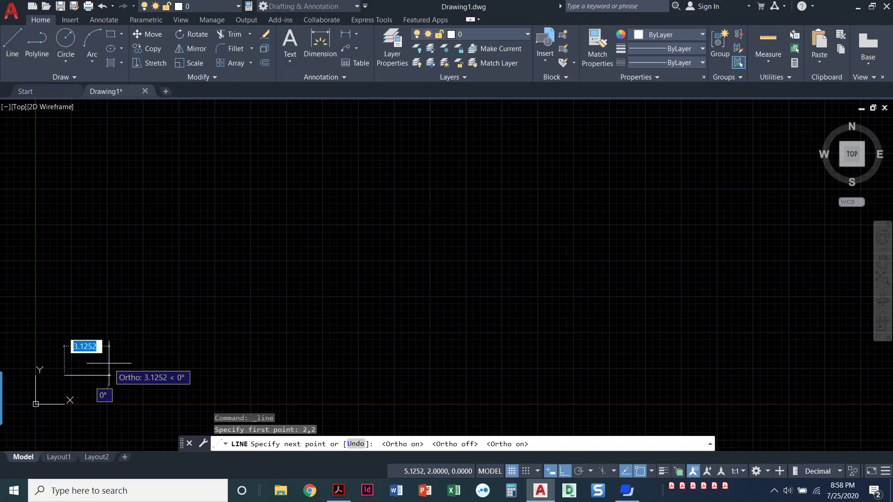
Step: Recenter the view, turn off the background grid and cancel the unfinished line
{"action": "mouse_move", "coordinate": [109, 365]}
{"action": "middle_mouse_down"}
{"action": "mouse_move", "coordinate": [271, 332]}
{"action": "mouse_move", "coordinate": [440, 340]}
{"action": "mouse_move", "coordinate": [325, 328]}
{"action": "mouse_move", "coordinate": [230, 340]}
{"action": "mouse_move", "coordinate": [382, 346]}
{"action": "mouse_move", "coordinate": [506, 331]}
{"action": "mouse_move", "coordinate": [357, 265]}
{"action": "mouse_move", "coordinate": [393, 313]}
{"action": "mouse_move", "coordinate": [361, 329]}
{"action": "middle_mouse_up"}
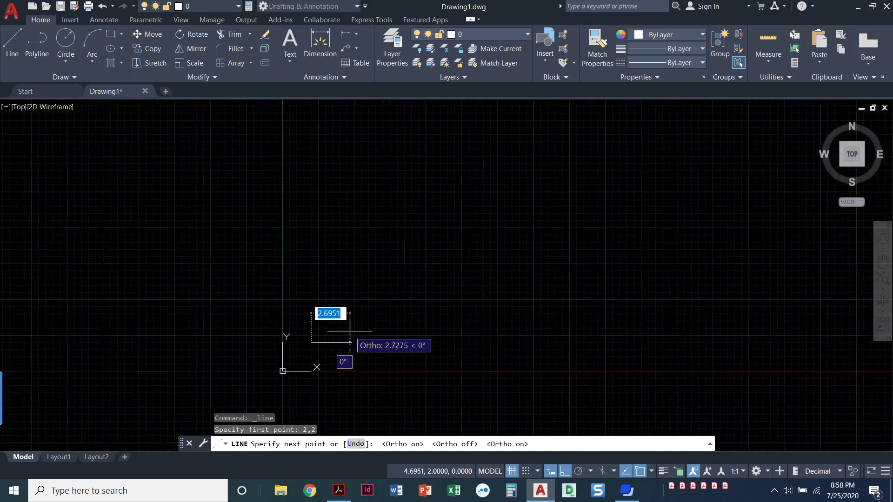
{"action": "scroll", "coordinate": [350, 332], "scroll_direction": "up", "scroll_amount": 2}
{"action": "scroll", "coordinate": [351, 333], "scroll_direction": "down", "scroll_amount": 2}
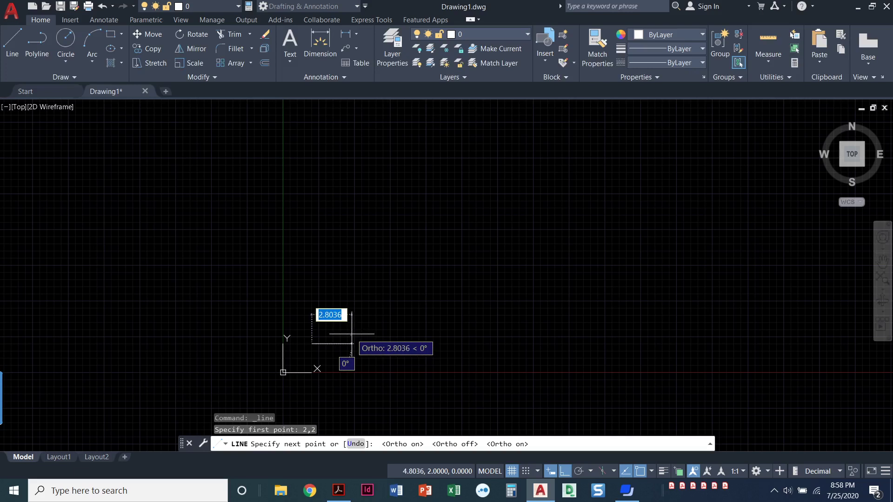
{"action": "scroll", "coordinate": [352, 334], "scroll_direction": "down", "scroll_amount": 1}
{"action": "scroll", "coordinate": [351, 334], "scroll_direction": "down", "scroll_amount": 1}
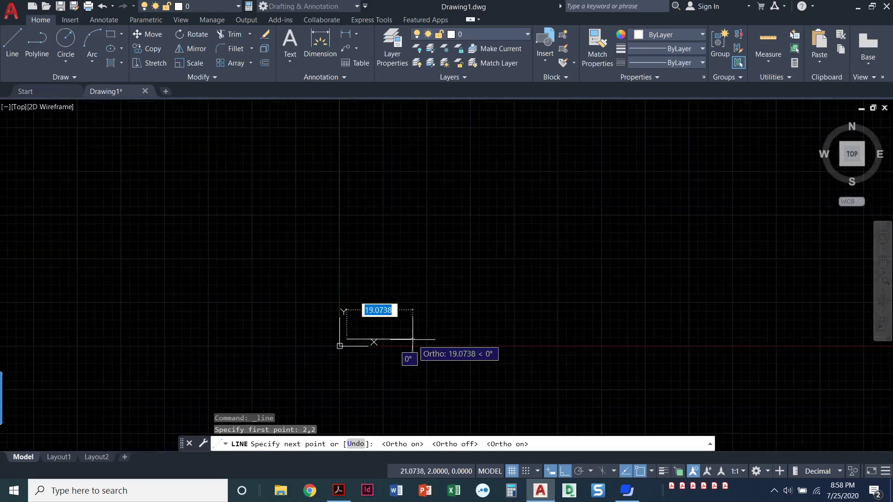
{"action": "scroll", "coordinate": [380, 323], "scroll_direction": "up", "scroll_amount": 2}
{"action": "scroll", "coordinate": [371, 328], "scroll_direction": "up", "scroll_amount": 2}
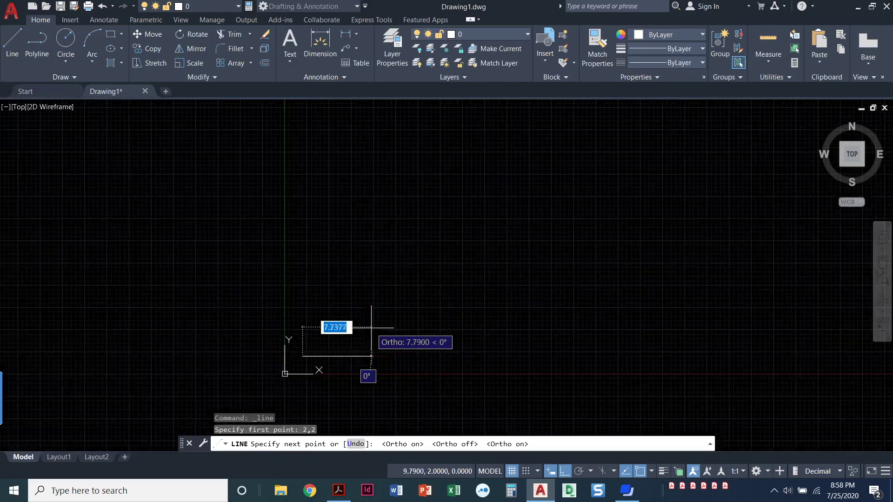
{"action": "scroll", "coordinate": [371, 329], "scroll_direction": "up", "scroll_amount": 2}
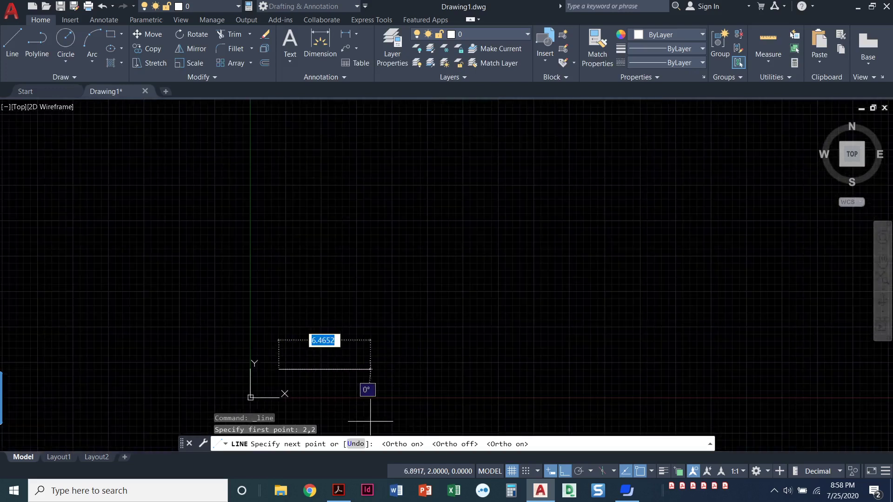
{"action": "left_click", "coordinate": [513, 472]}
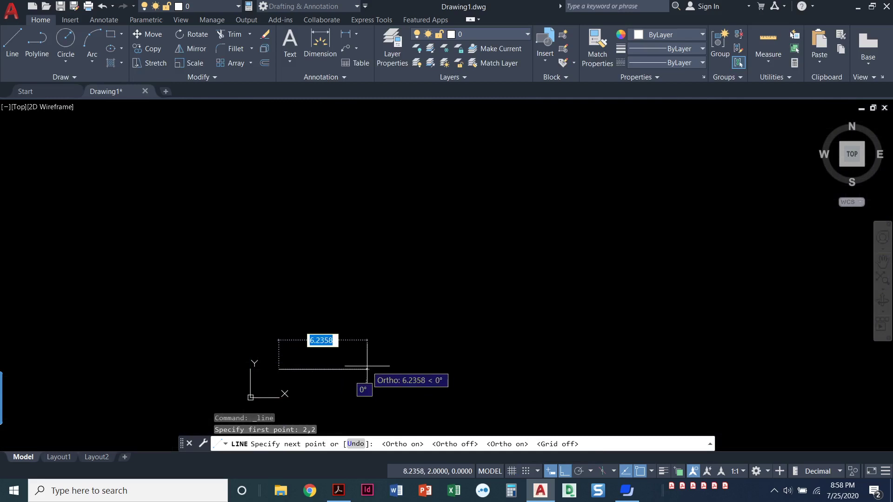
{"action": "key", "text": "Escape"}
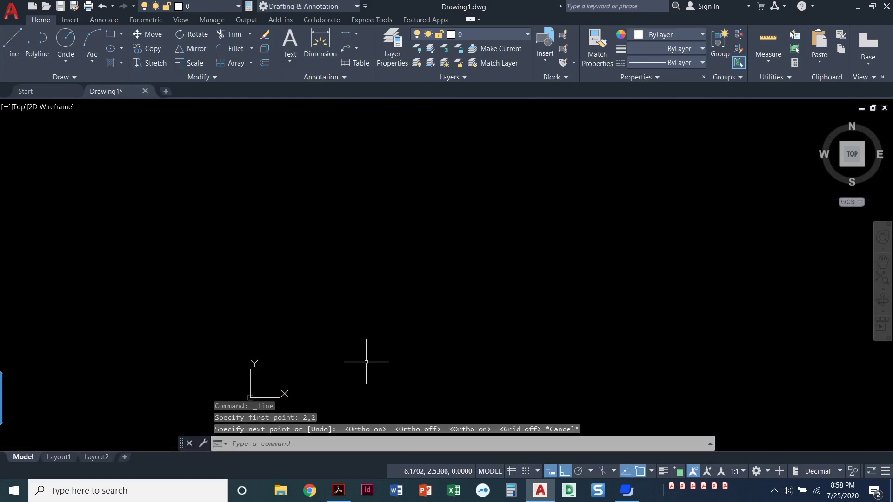
Step: Start a new line at point 2,2 and enter a first length of .50
{"action": "left_click", "coordinate": [8, 47]}
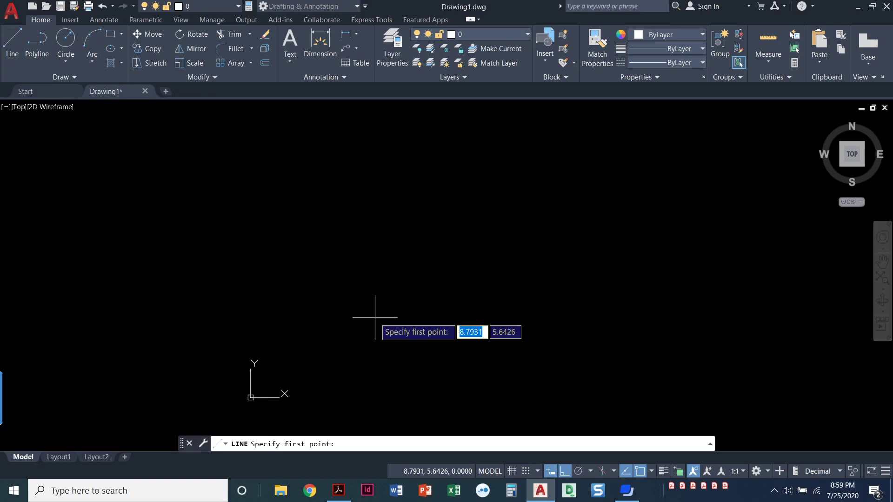
{"action": "type", "text": "2"}
{"action": "key", "text": "Tab"}
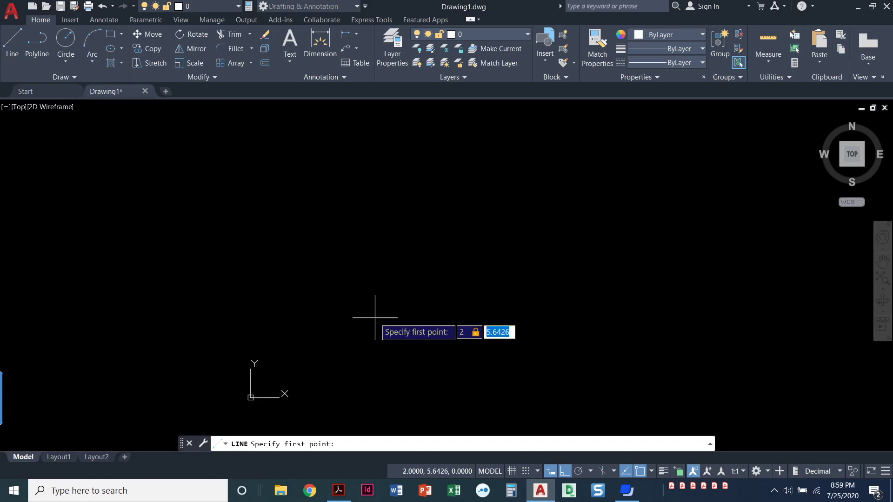
{"action": "type", "text": "2"}
{"action": "key", "text": "Return"}
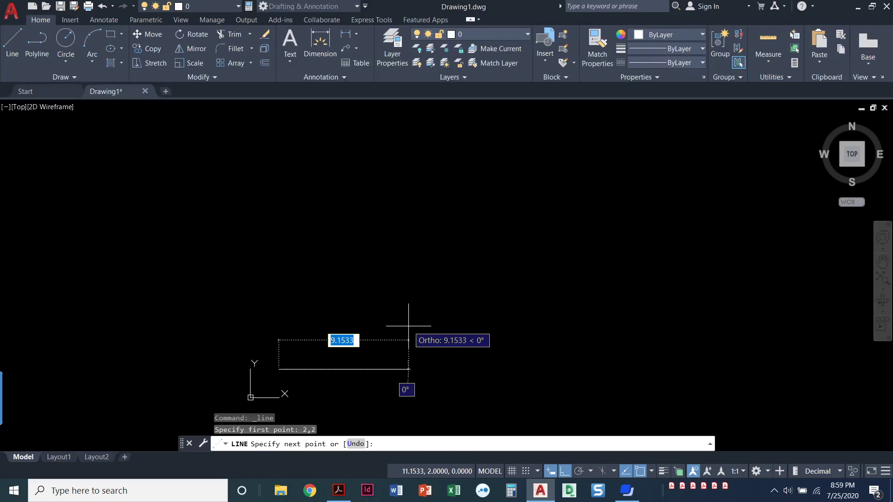
{"action": "type", "text": "."}
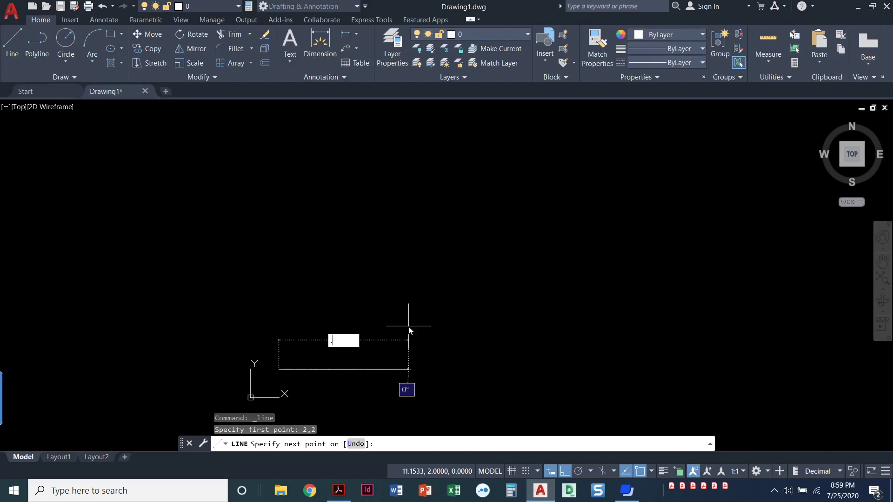
{"action": "type", "text": "50"}
Step: Draw the .50 base segment, then the tab: .875 up, .75 across, .875 down
{"action": "key", "text": "Return"}
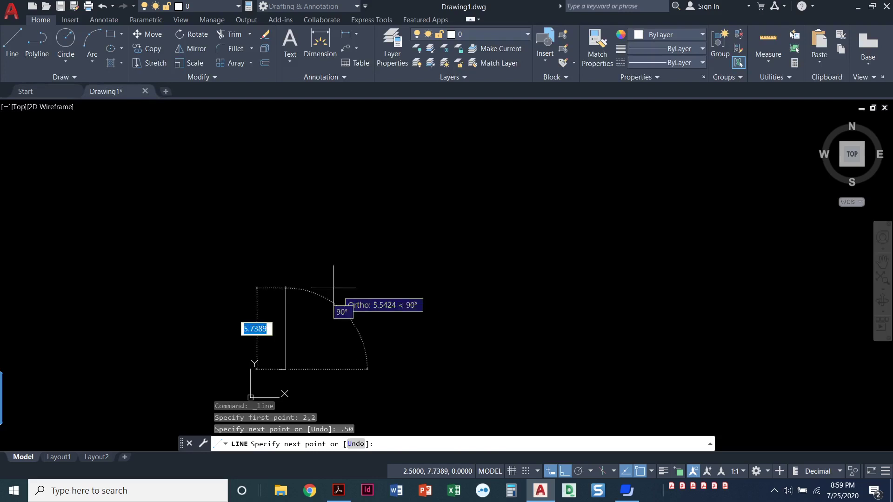
{"action": "scroll", "coordinate": [229, 340], "scroll_direction": "up", "scroll_amount": 1}
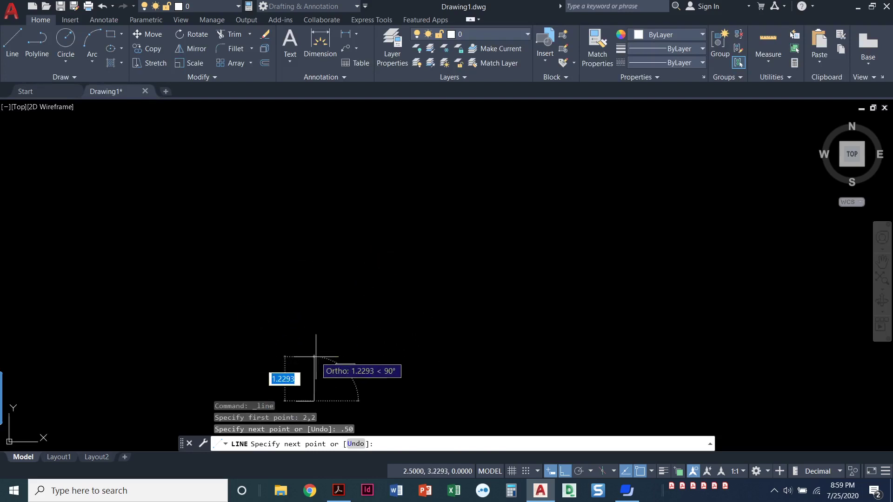
{"action": "scroll", "coordinate": [314, 307], "scroll_direction": "up", "scroll_amount": 1}
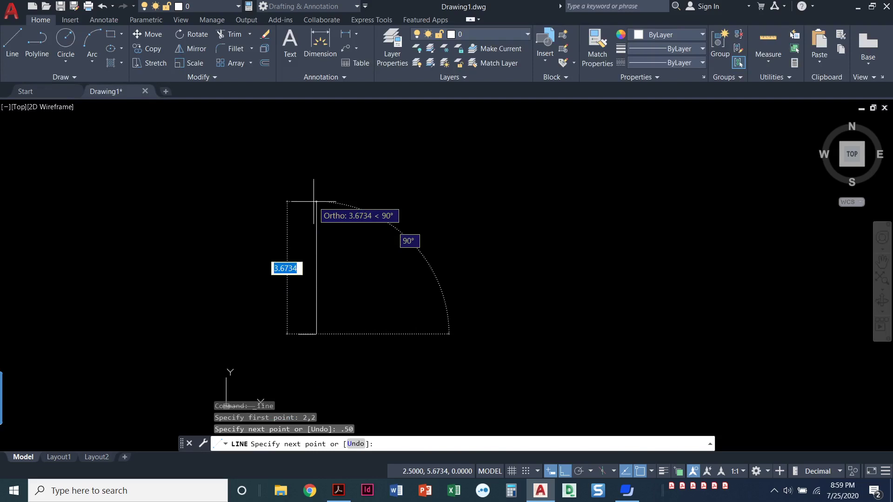
{"action": "type", "text": ".875"}
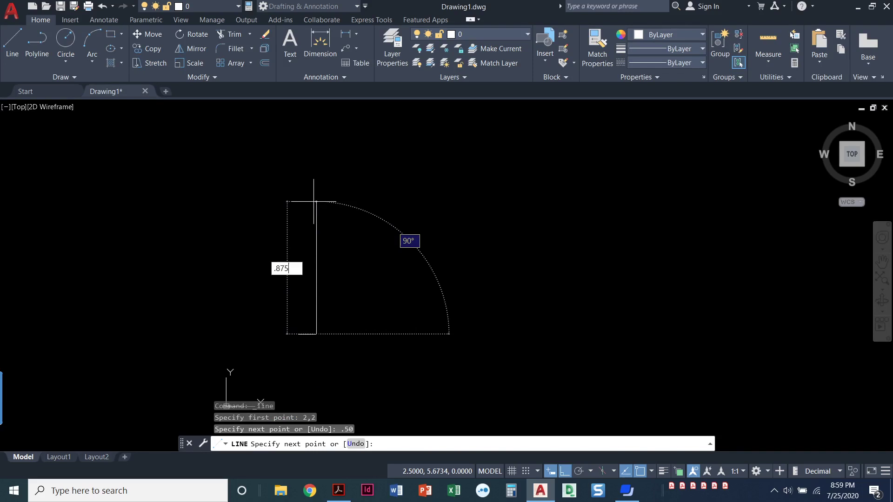
{"action": "key", "text": "Return"}
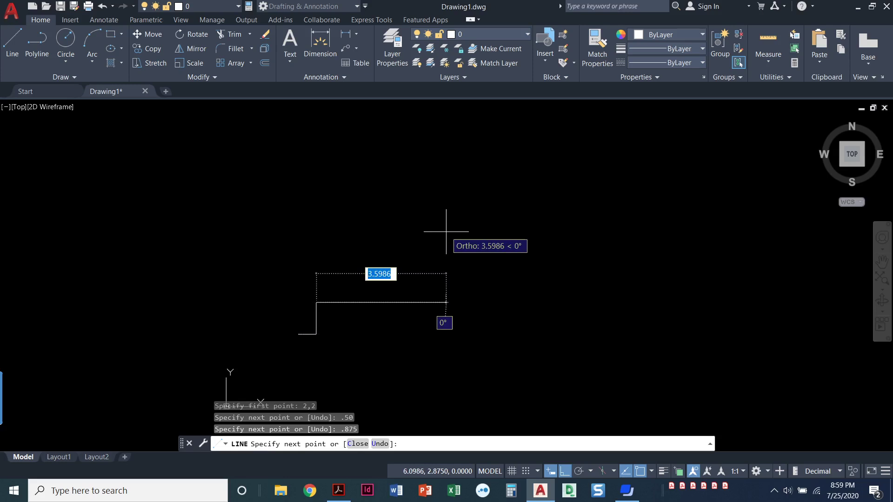
{"action": "type", "text": ".7"}
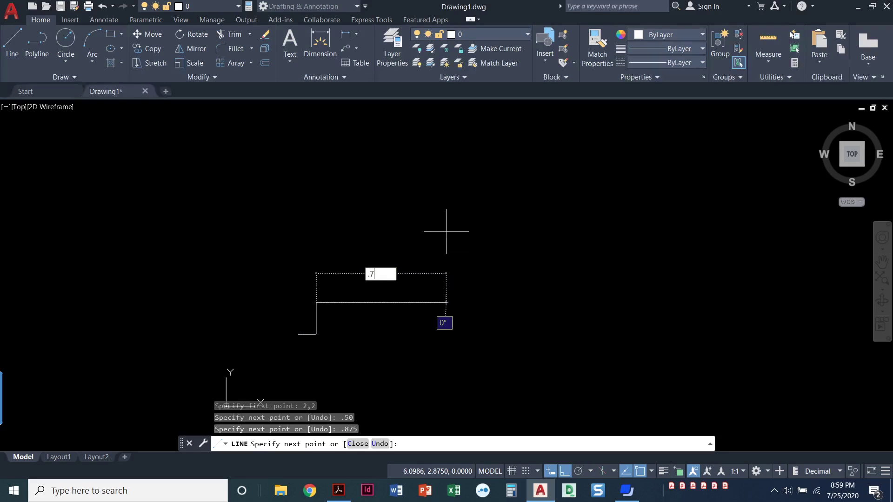
{"action": "type", "text": "5"}
{"action": "key", "text": "Return"}
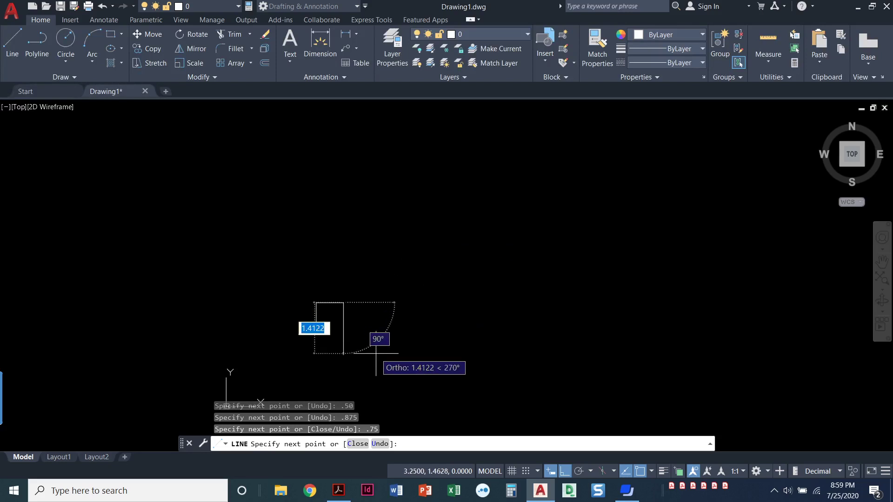
{"action": "type", "text": ".8"}
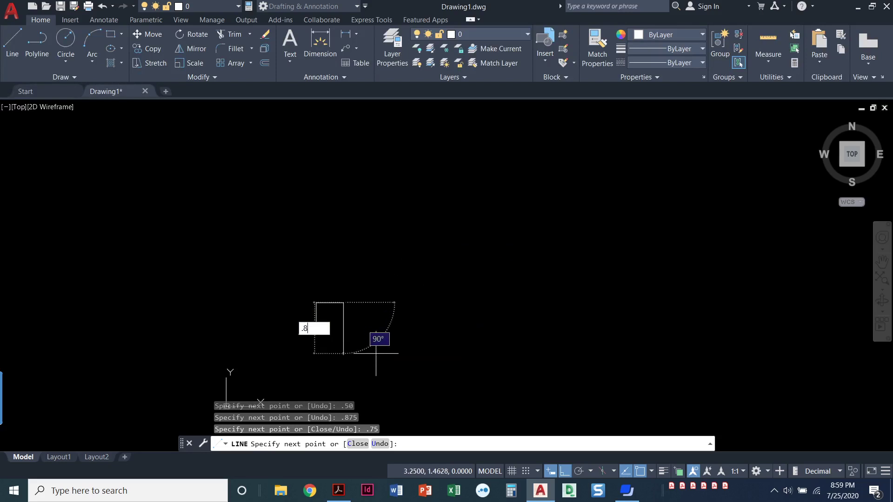
{"action": "type", "text": "75"}
{"action": "key", "text": "Return"}
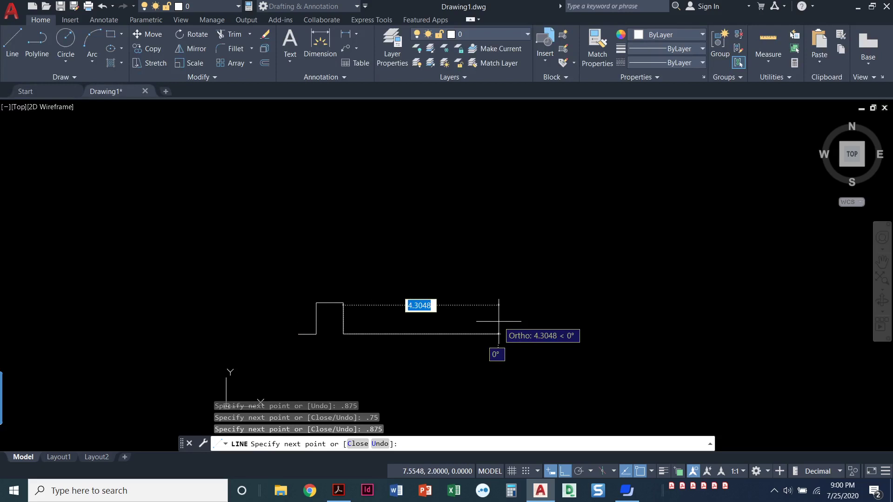
{"action": "type", "text": "1.25"}
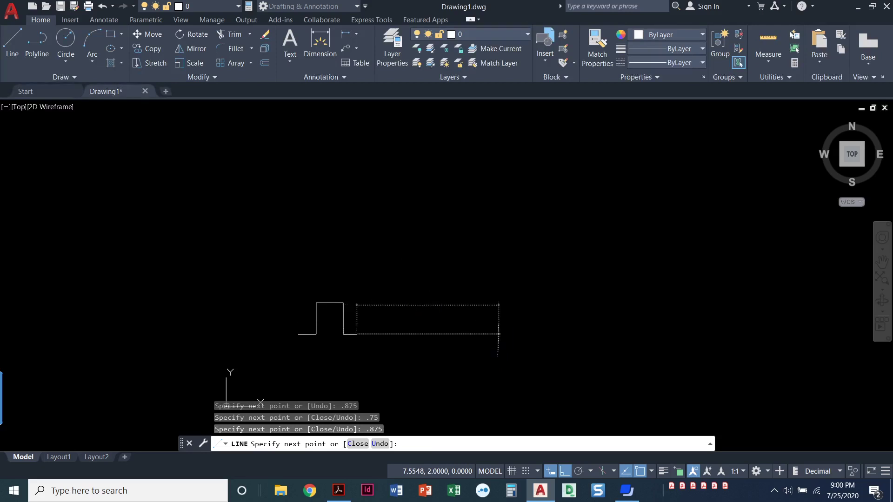
Step: Add segments of .375, .625 up, 1.50 across, .625 down, 1.375 and .50 up
{"action": "key", "text": "Return"}
{"action": "type", "text": ".375"}
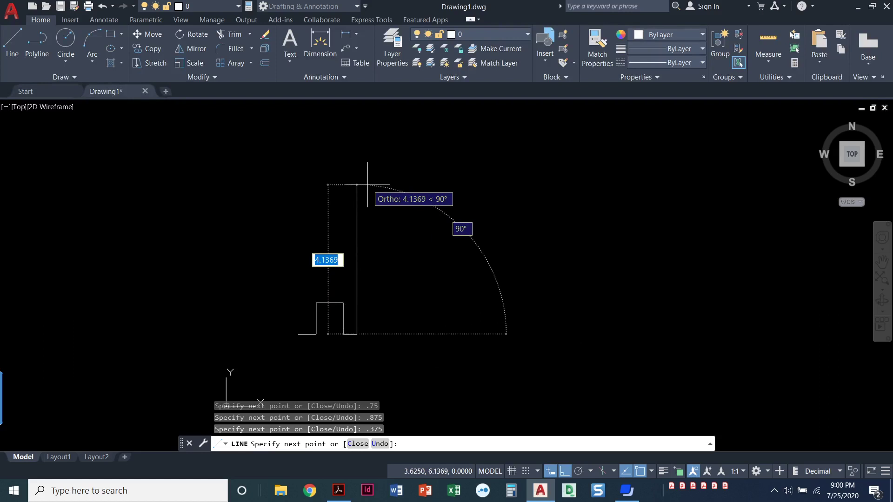
{"action": "type", "text": ".625"}
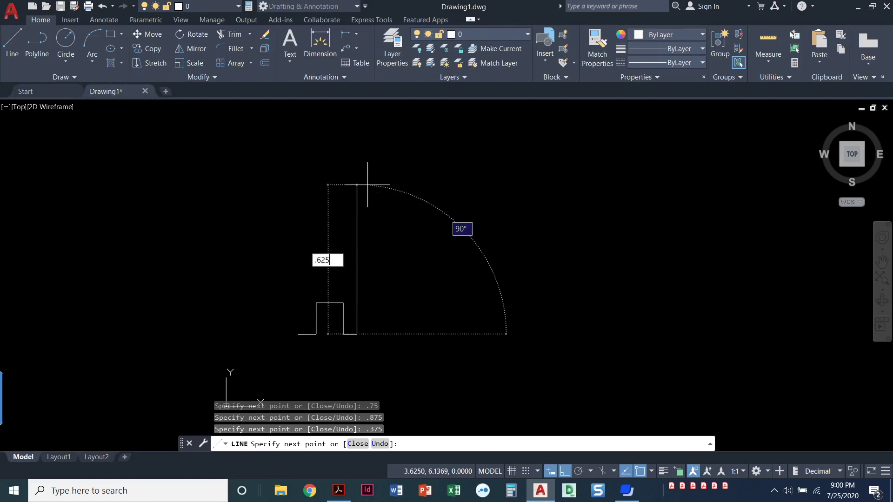
{"action": "key", "text": "Return"}
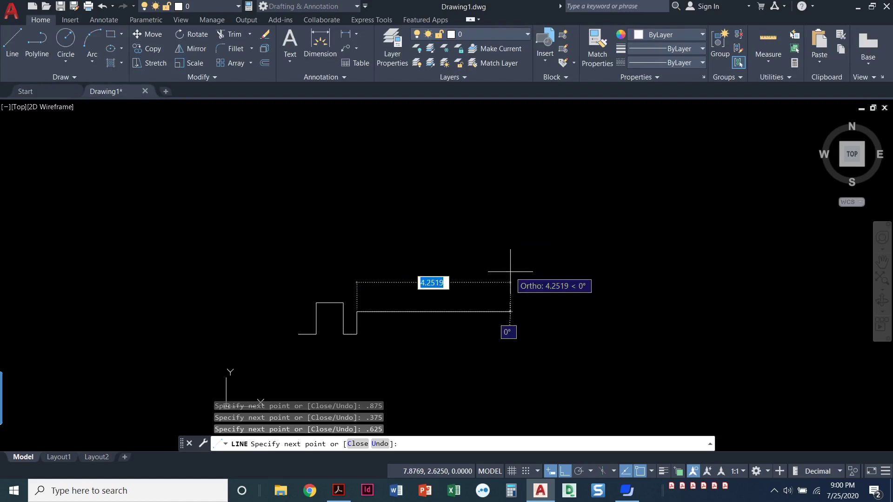
{"action": "type", "text": "1."}
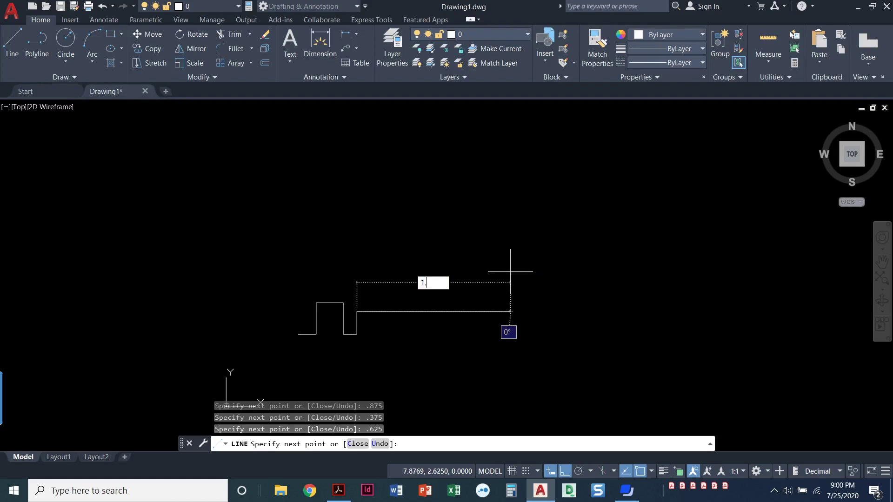
{"action": "type", "text": "50"}
{"action": "key", "text": "Return"}
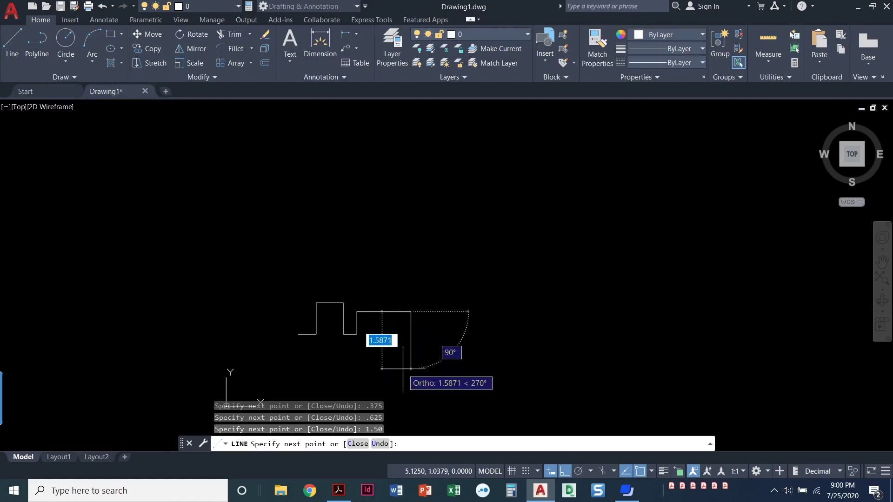
{"action": "type", "text": ".625"}
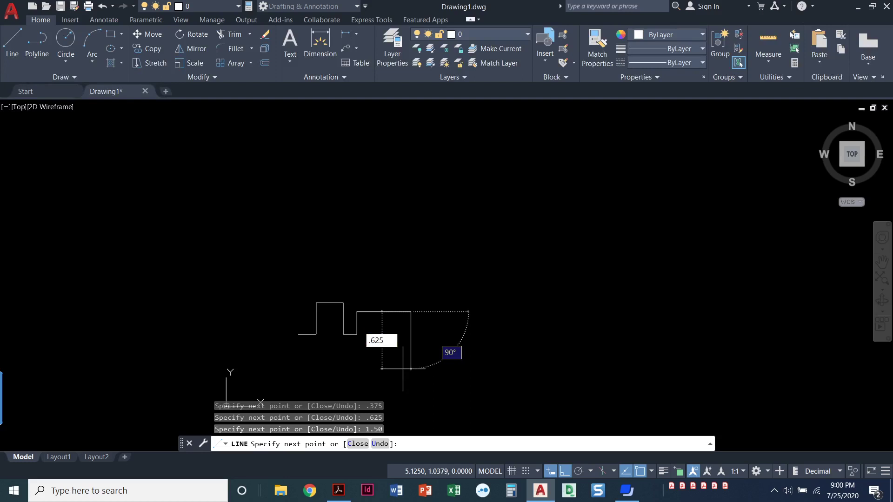
{"action": "key", "text": "Return"}
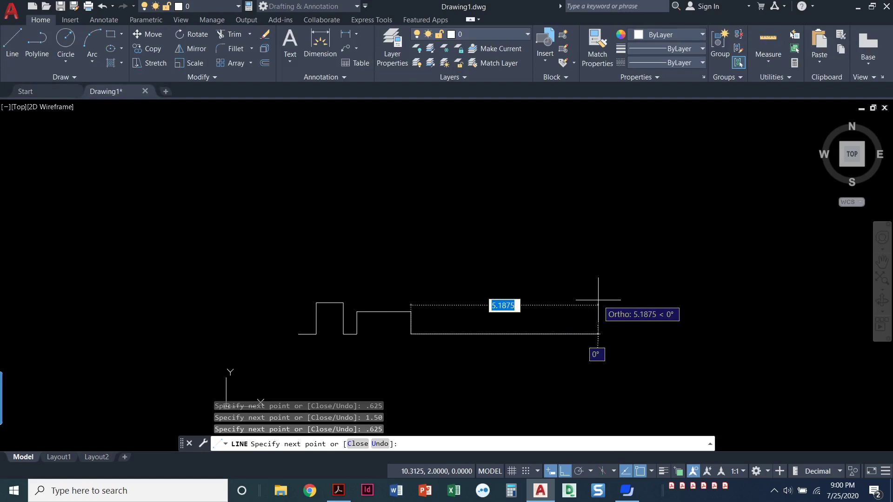
{"action": "type", "text": "1.3"}
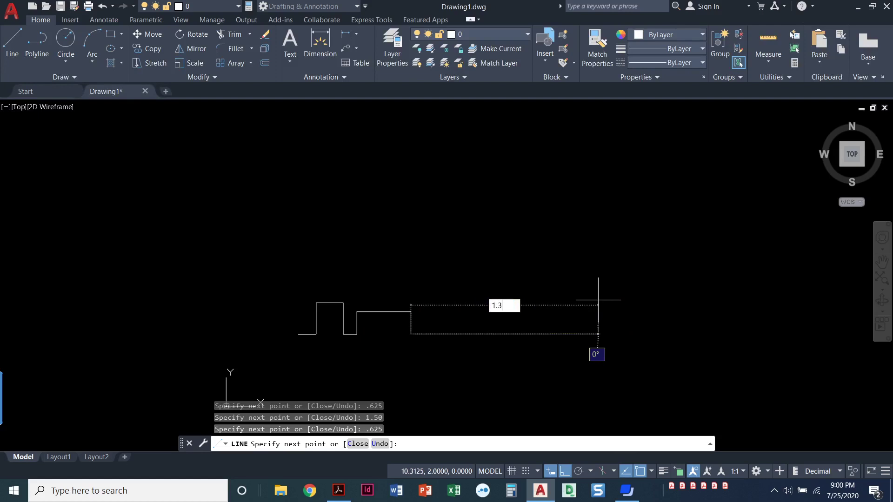
{"action": "type", "text": "75"}
{"action": "key", "text": "Return"}
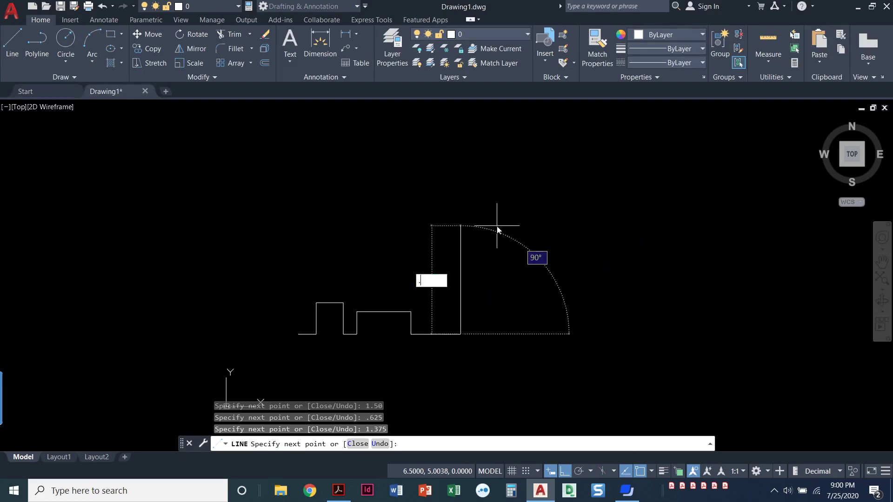
{"action": "type", "text": "50"}
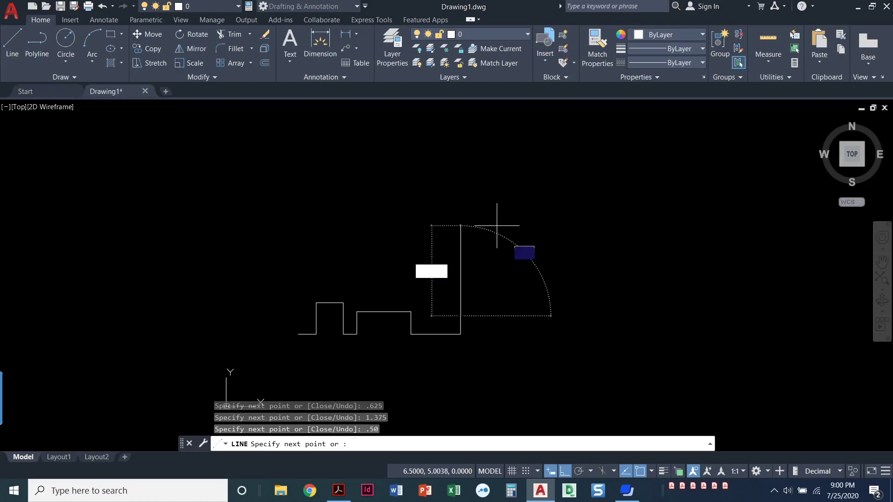
{"action": "key", "text": "Return"}
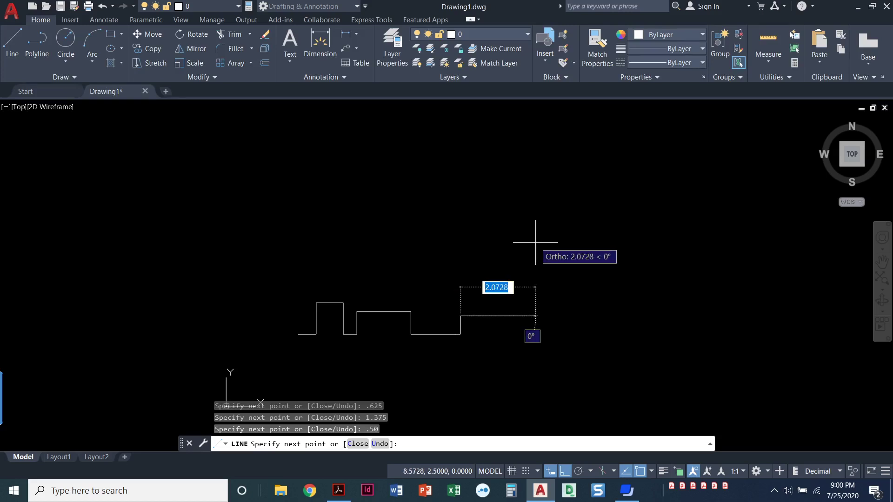
Step: Switch Ortho off with F8 mid-command so the next segment can be angled
{"action": "key", "text": "F8"}
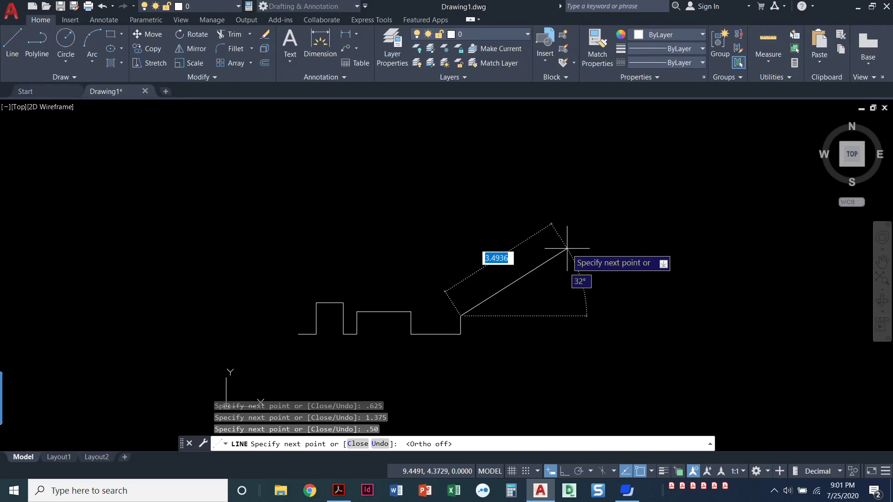
{"action": "type", "text": ".75"}
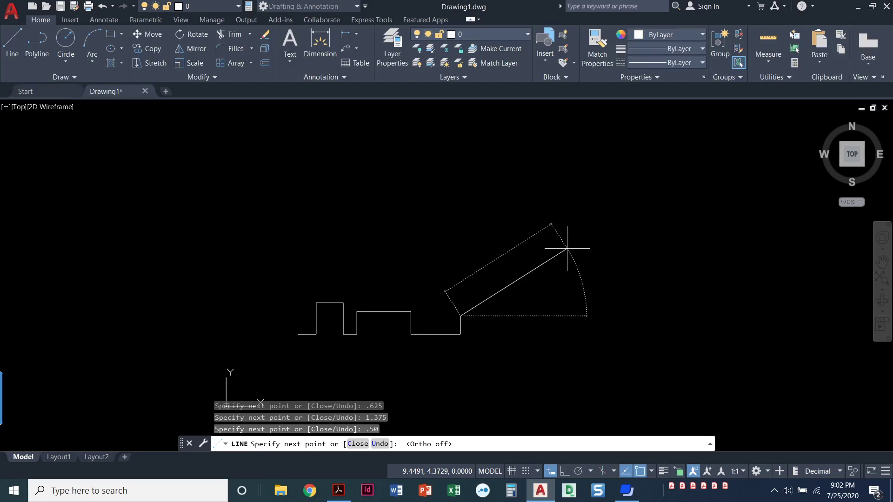
Step: Draw a 0.75-long segment at 35° from the top of the step
{"action": "key", "text": "Tab"}
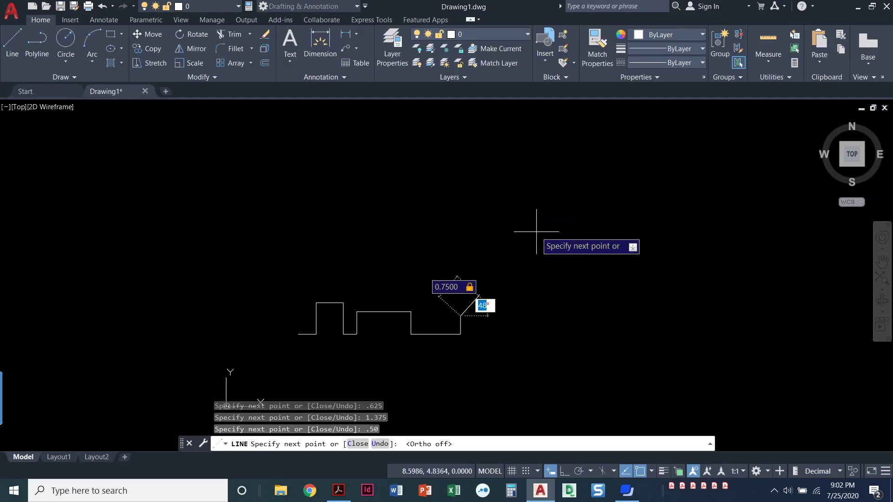
{"action": "type", "text": "35"}
{"action": "key", "text": "Return"}
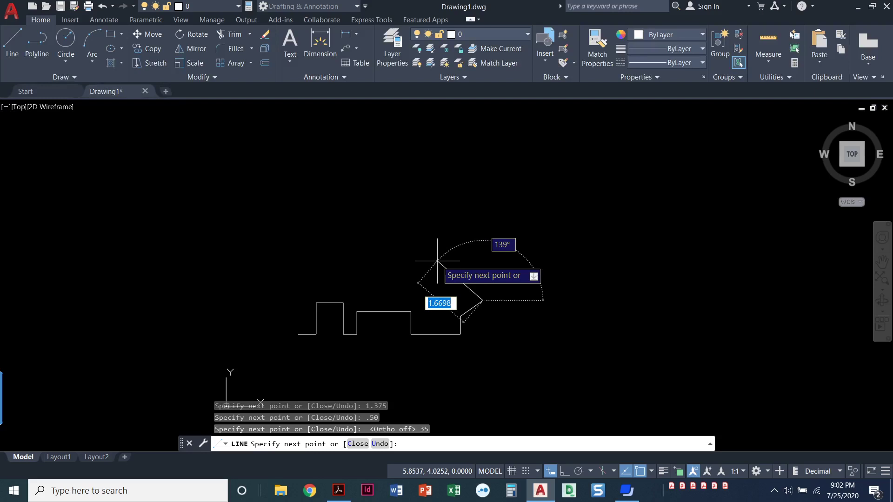
{"action": "type", "text": ".7"}
{"action": "type", "text": "5"}
Step: Draw a 0.75-long segment at 145° angling back up-left
{"action": "key", "text": "Tab"}
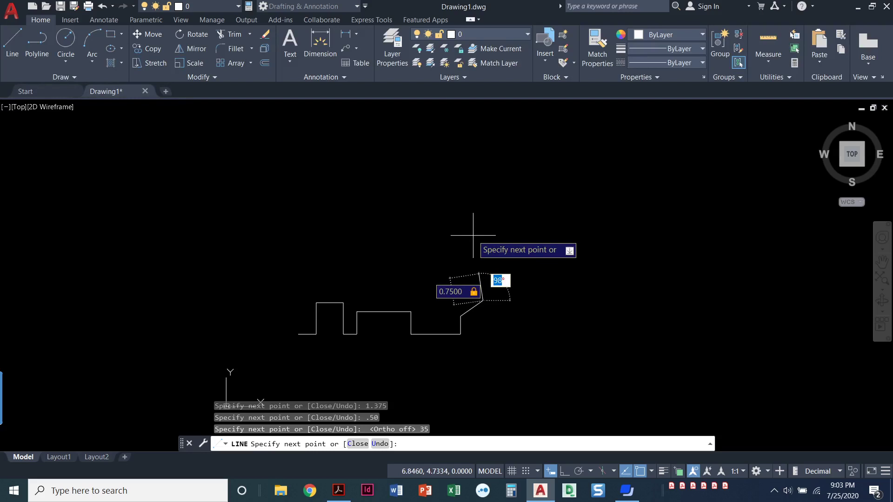
{"action": "type", "text": "145"}
{"action": "key", "text": "Return"}
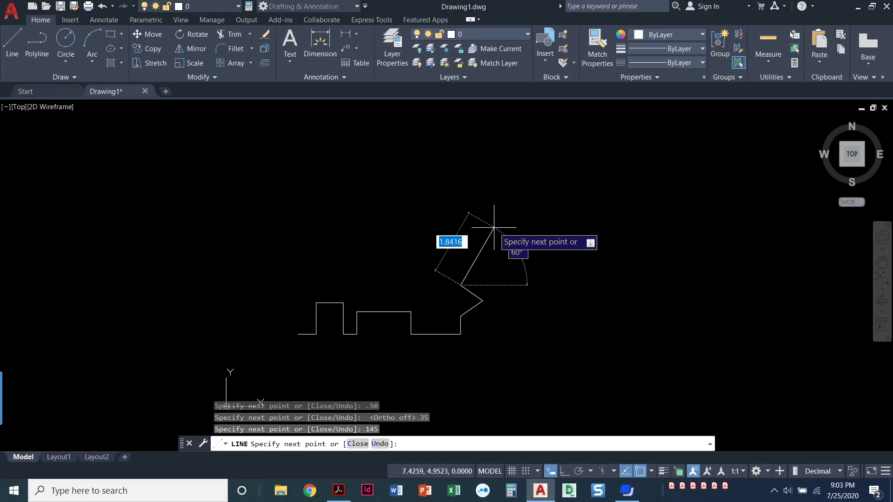
Step: With Ortho on draw a 1.50 vertical rise, then with Ortho off a 1-unit edge at 135°
{"action": "key", "text": "F8"}
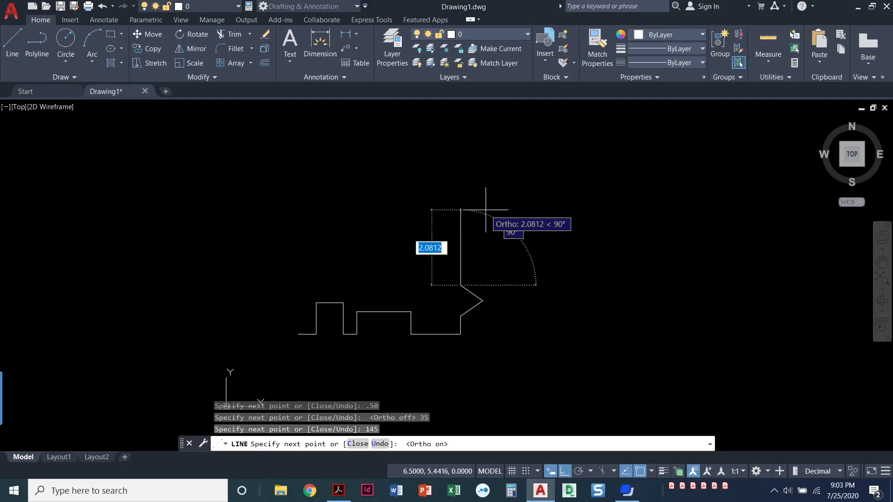
{"action": "type", "text": "1.50"}
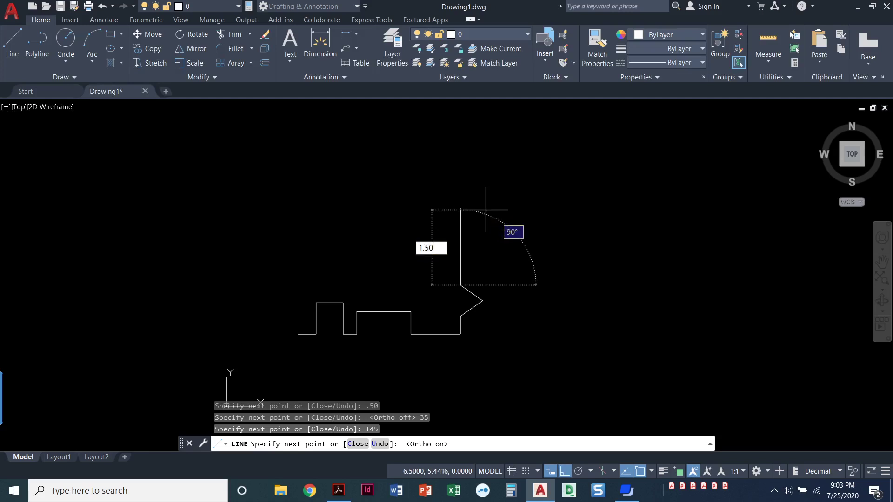
{"action": "key", "text": "Return"}
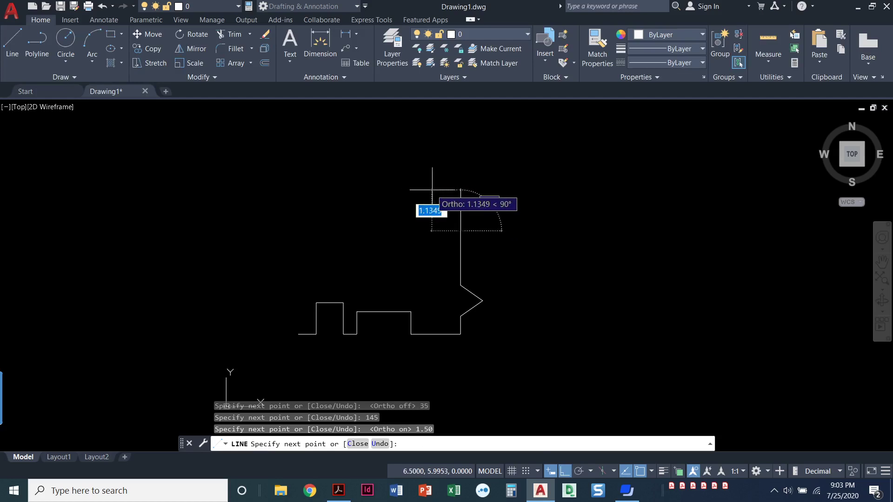
{"action": "key", "text": "F8"}
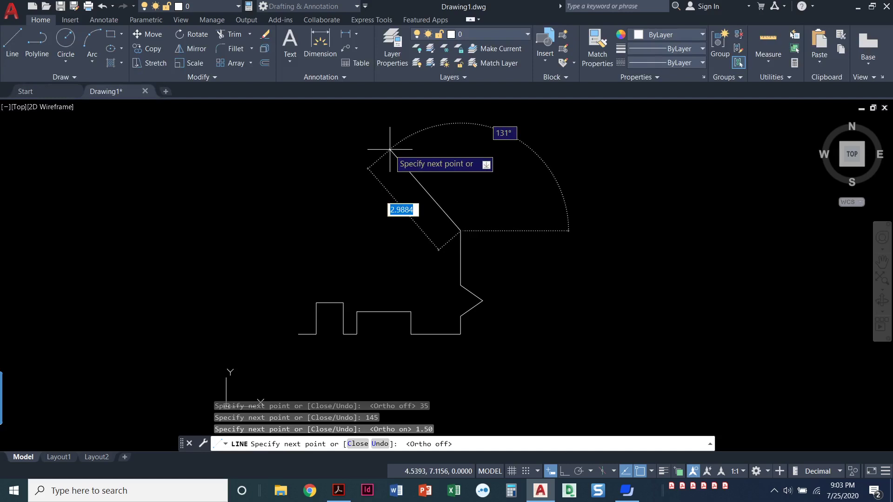
{"action": "type", "text": "1"}
{"action": "key", "text": "Tab"}
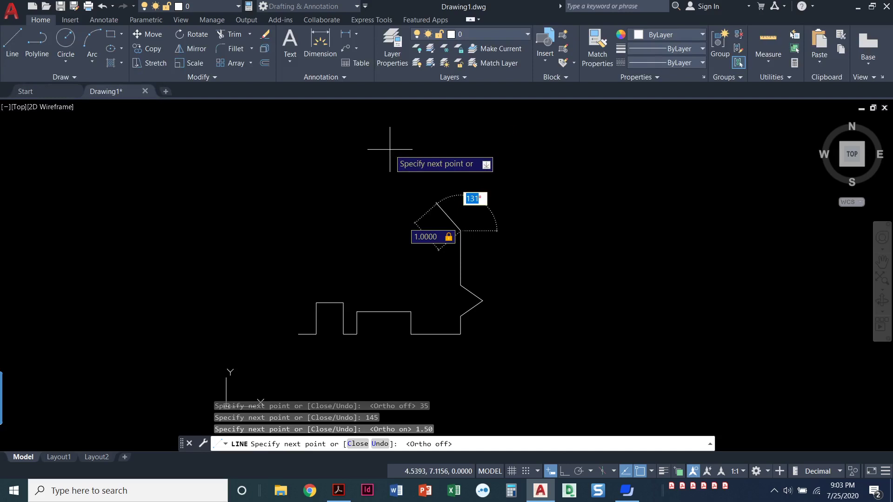
{"action": "type", "text": "135"}
{"action": "key", "text": "Return"}
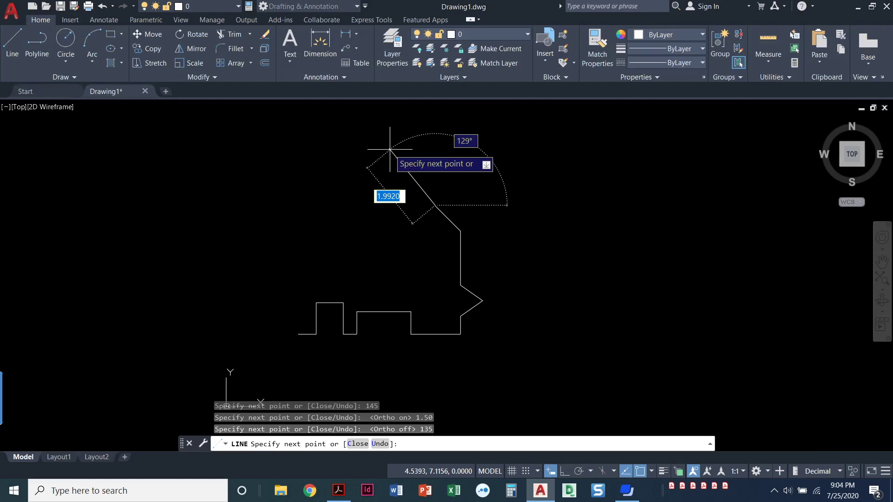
Step: Re-enable Ortho, resume LINE from the last endpoint, and draw .50 left then 1 up
{"action": "key", "text": "F8"}
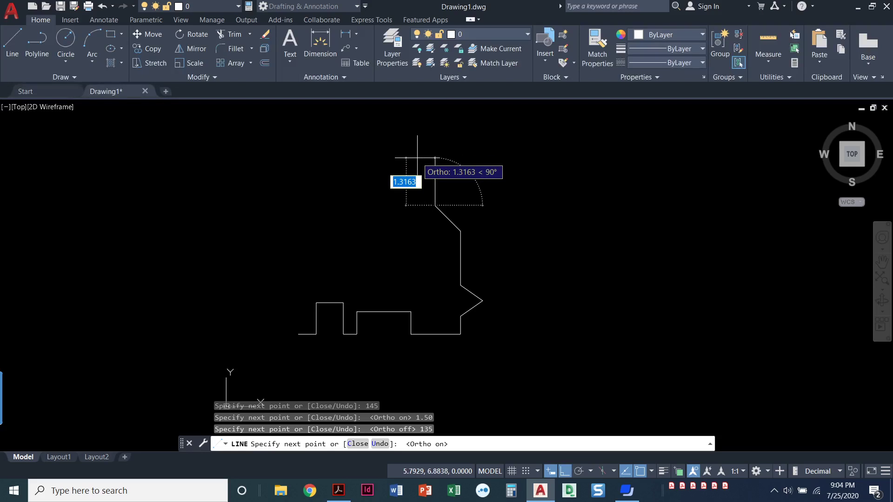
{"action": "type", "text": "1"}
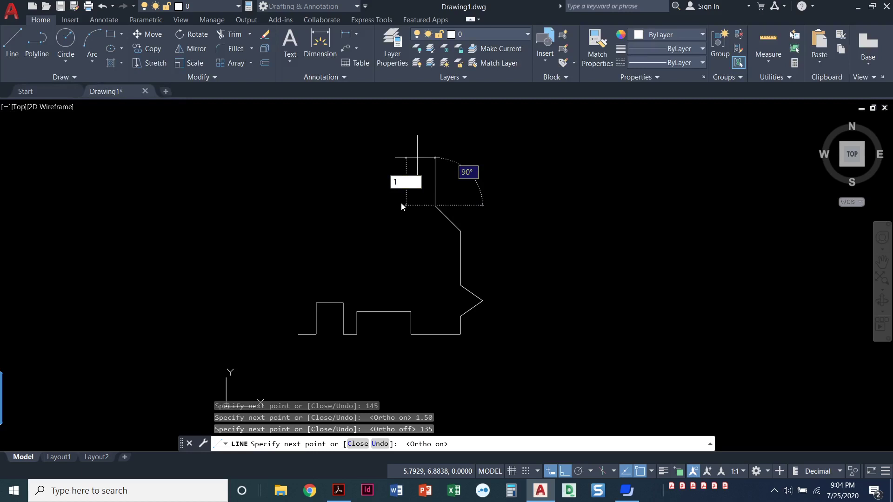
{"action": "key", "text": "Escape"}
{"action": "key", "text": "Return"}
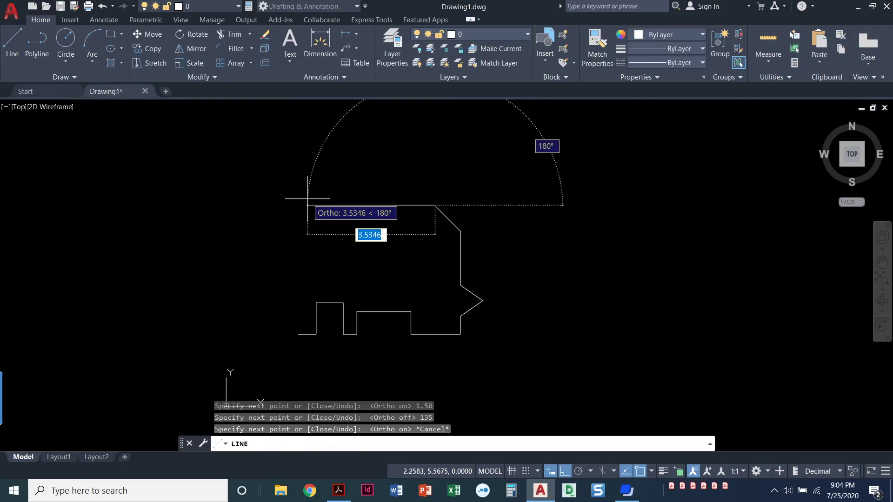
{"action": "type", "text": ".50"}
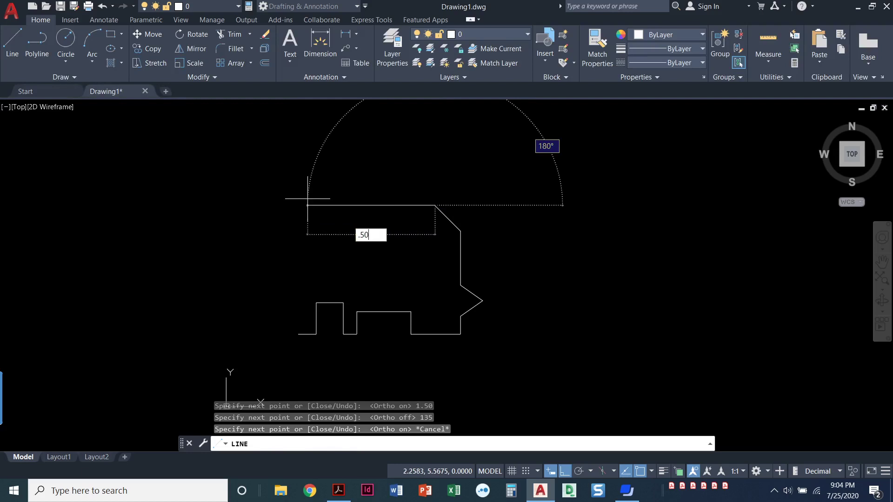
{"action": "key", "text": "Return"}
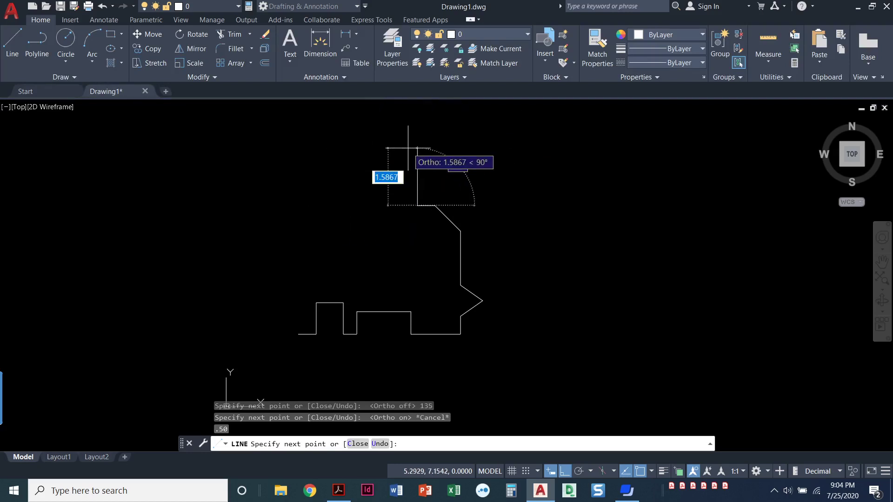
{"action": "type", "text": "1"}
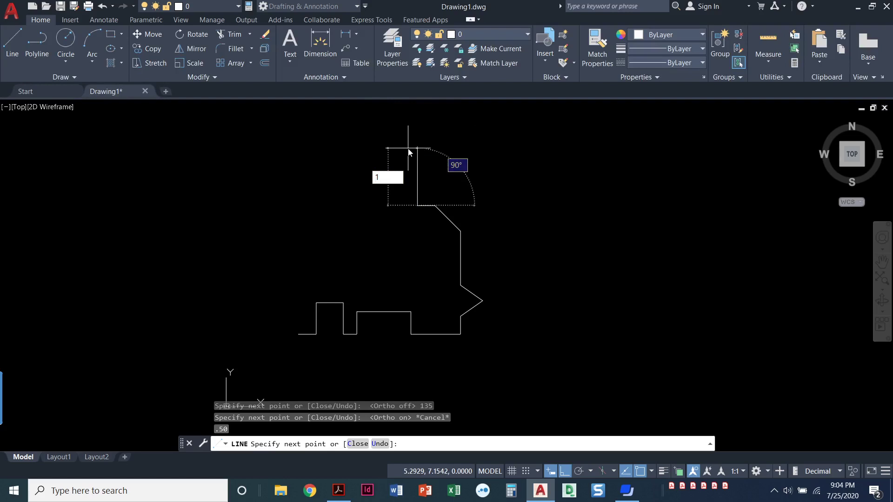
{"action": "key", "text": "Return"}
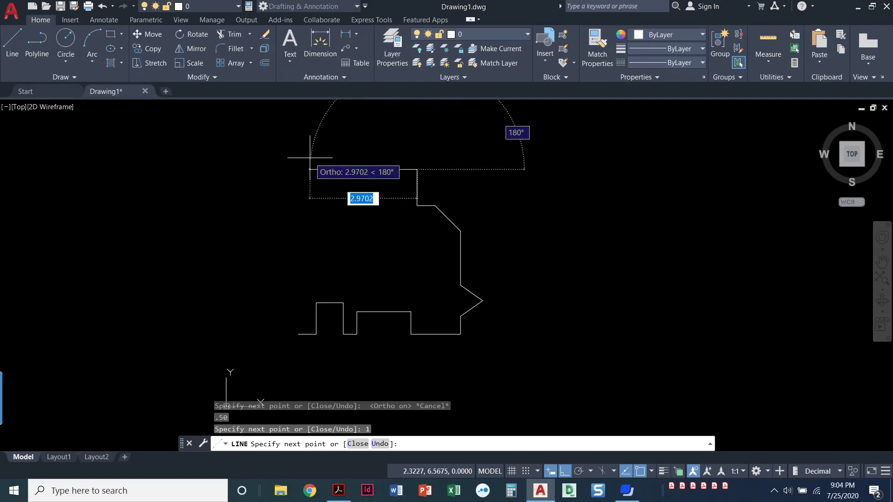
{"action": "type", "text": "1.2"}
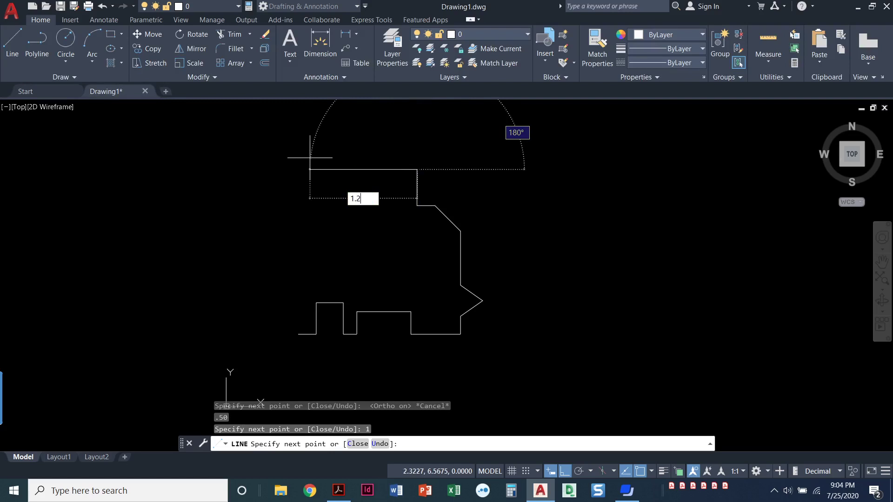
{"action": "type", "text": "5"}
Step: Draw the top steps: 1.25 left, 0.50 down, then 1.00 left
{"action": "key", "text": "Return"}
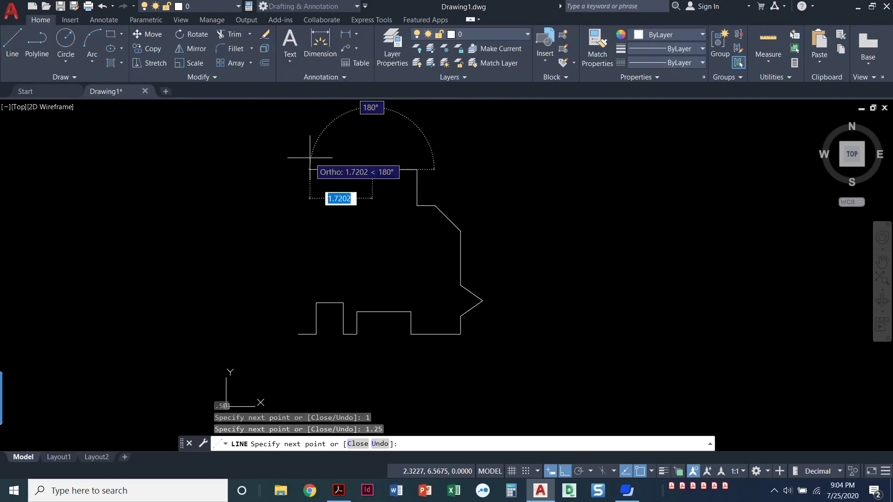
{"action": "left_click", "coordinate": [373, 200]}
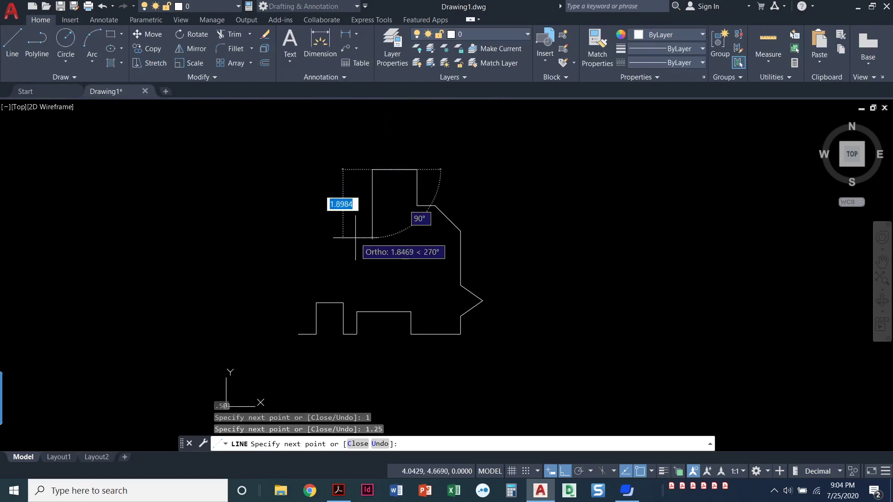
{"action": "type", "text": ".5"}
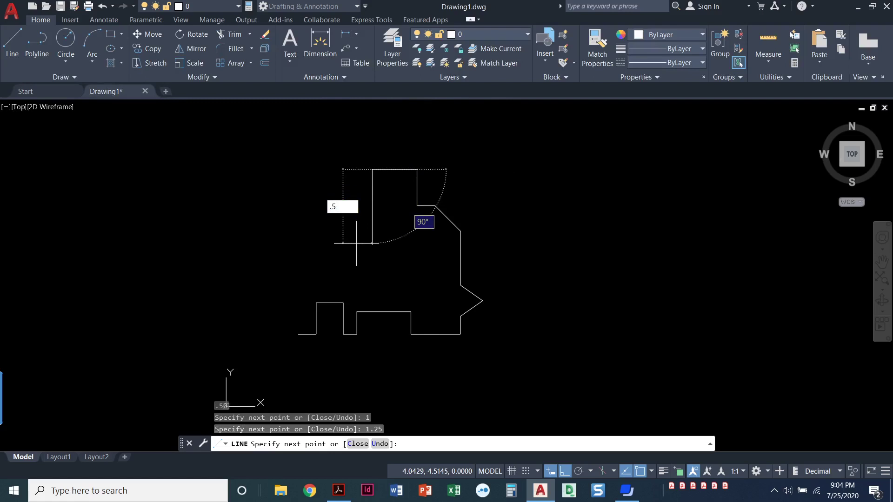
{"action": "type", "text": "0"}
{"action": "key", "text": "Return"}
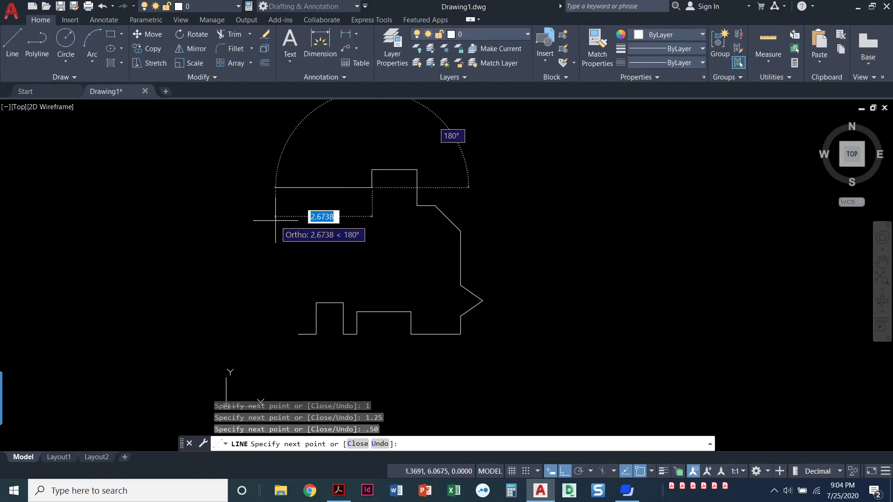
{"action": "type", "text": "1"}
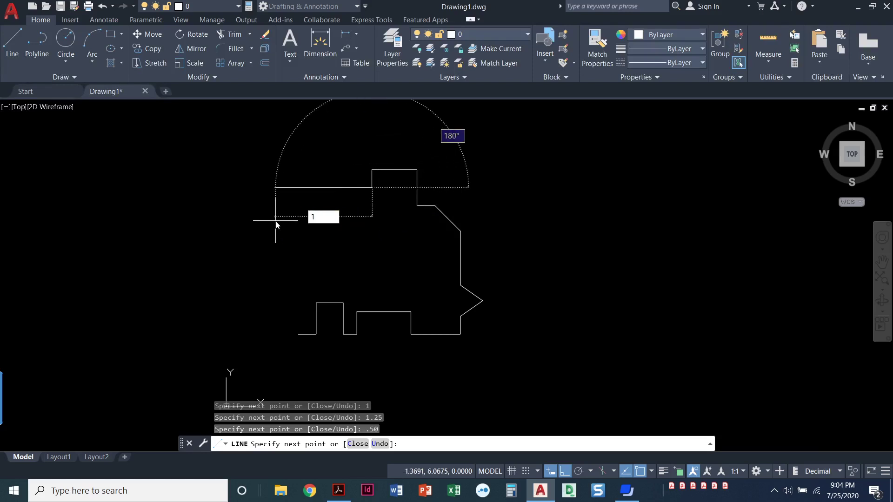
{"action": "type", "text": ".00"}
{"action": "key", "text": "Return"}
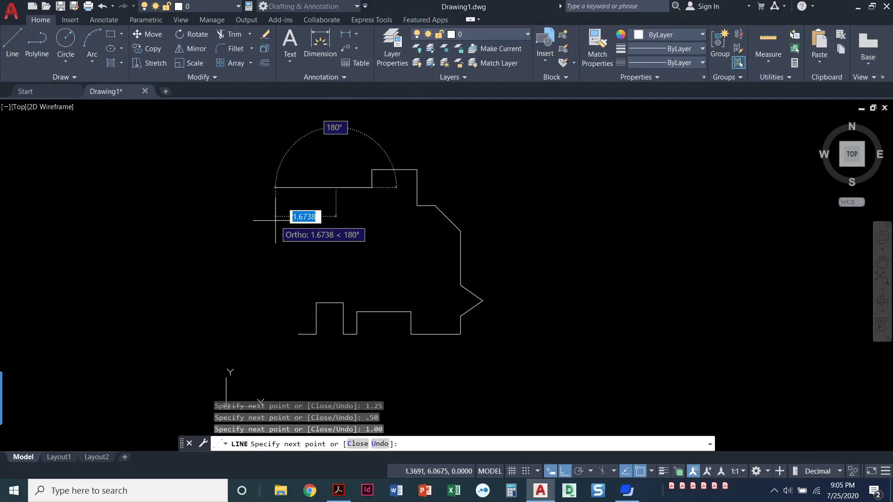
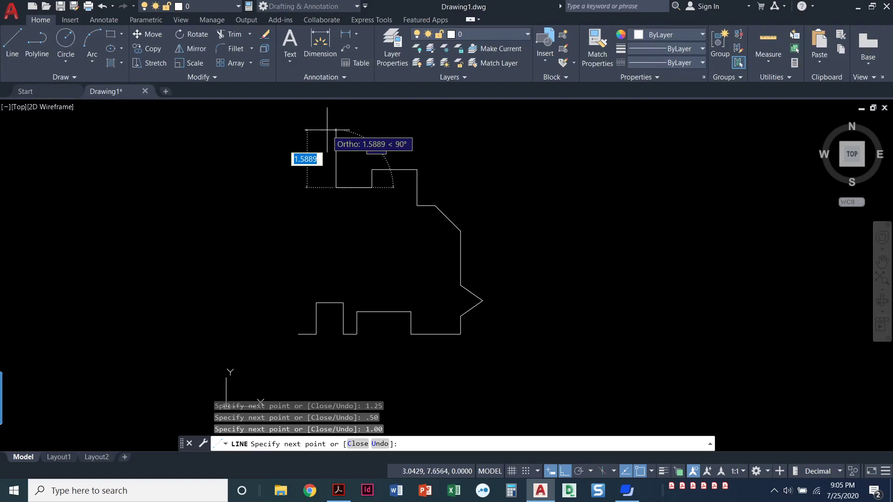
{"action": "type", "text": ".50"}
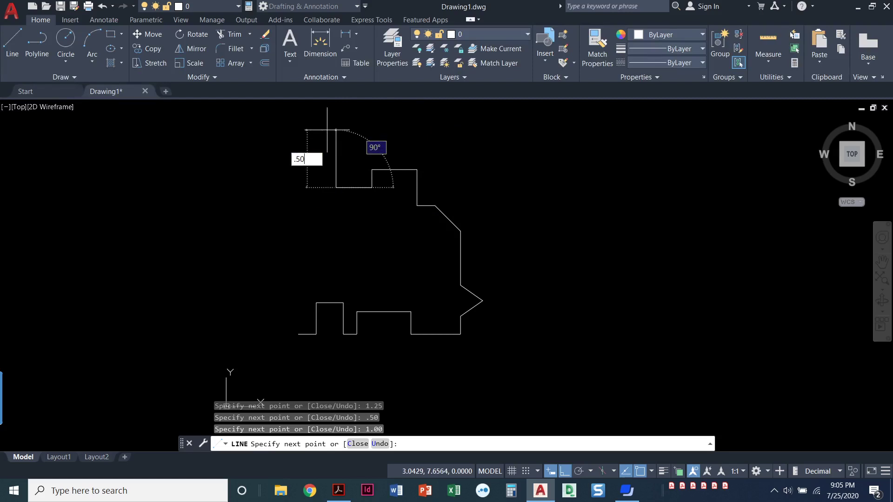
Step: Close the top notch with a .50 line ending at the notch's existing endpoint
{"action": "key", "text": "Return"}
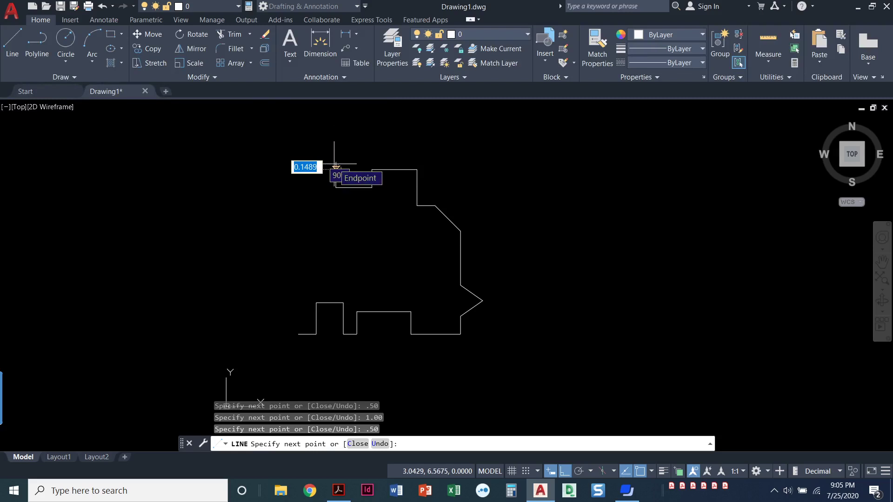
{"action": "left_click", "coordinate": [336, 170]}
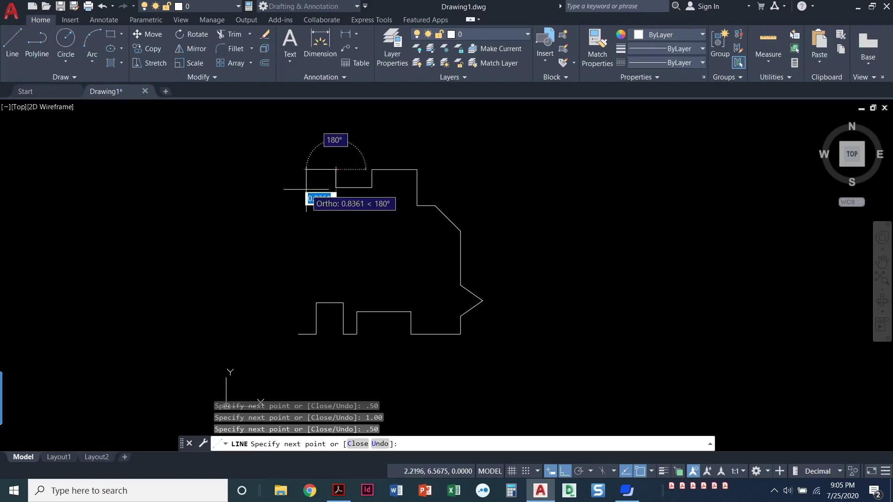
{"action": "scroll", "coordinate": [316, 183], "scroll_direction": "up", "scroll_amount": 2}
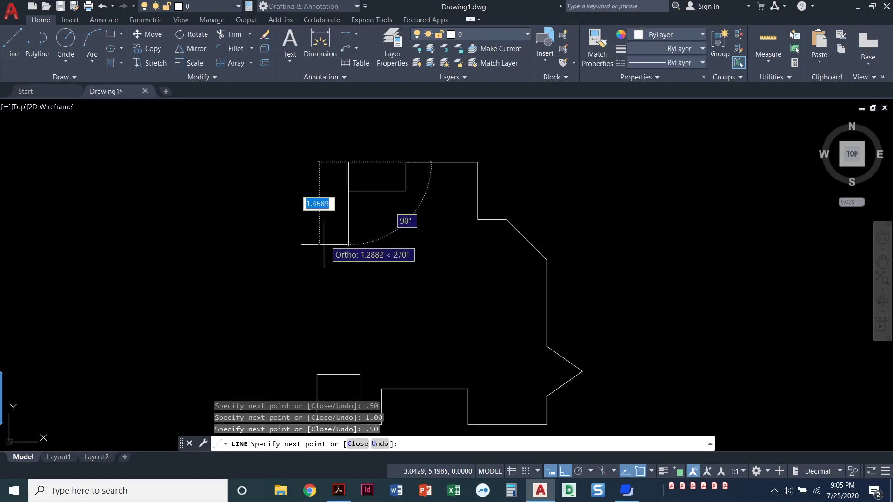
Step: Check the Figure 4.18 reference PDF dimensions, then return to the AutoCAD drawing
{"action": "left_click", "coordinate": [338, 491]}
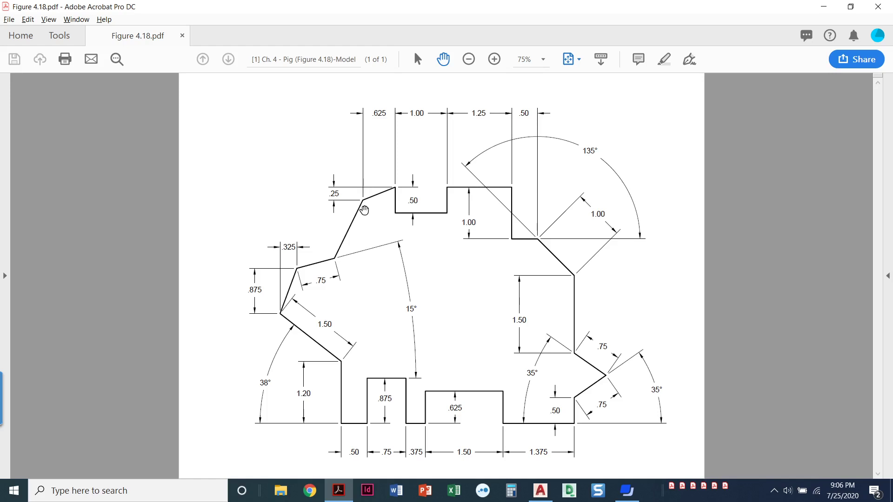
{"action": "key", "text": "alt+Tab"}
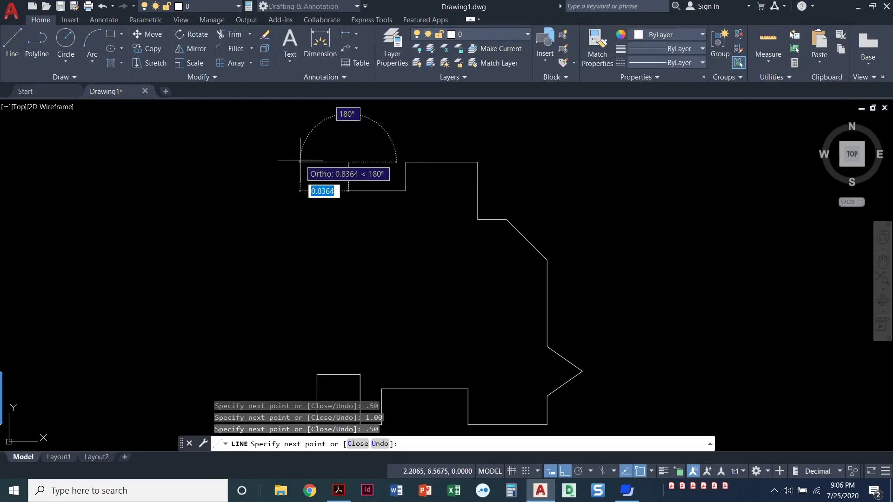
Step: With Ortho off, enter @-.625,-25, which draws a mistaken long line downward
{"action": "key", "text": "F8"}
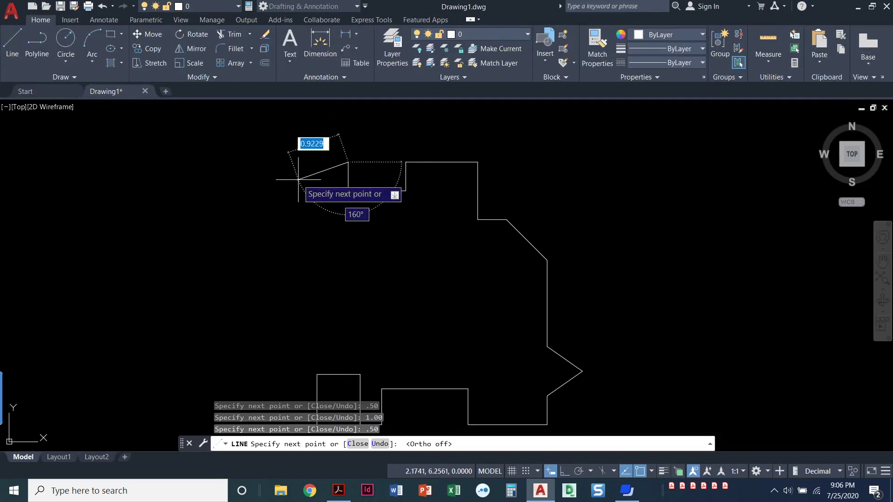
{"action": "key", "text": "F8"}
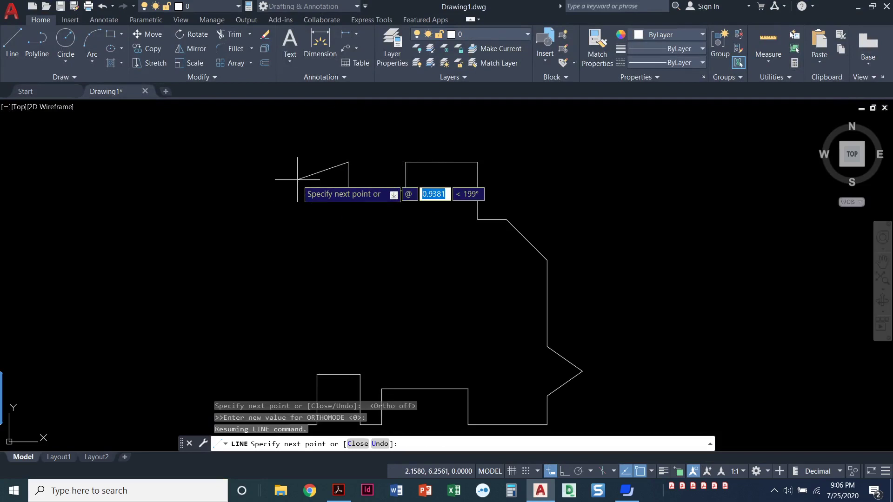
{"action": "type", "text": "-.62"}
{"action": "type", "text": "5"}
{"action": "key", "text": "Tab"}
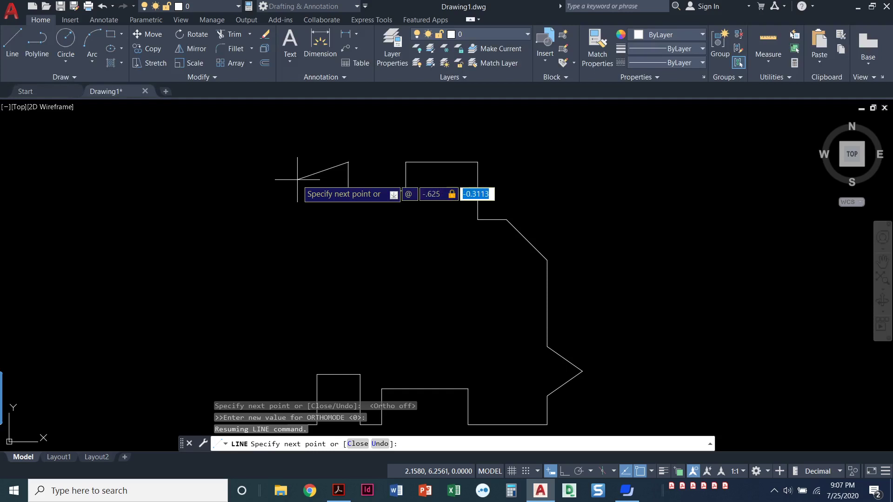
{"action": "type", "text": "-25"}
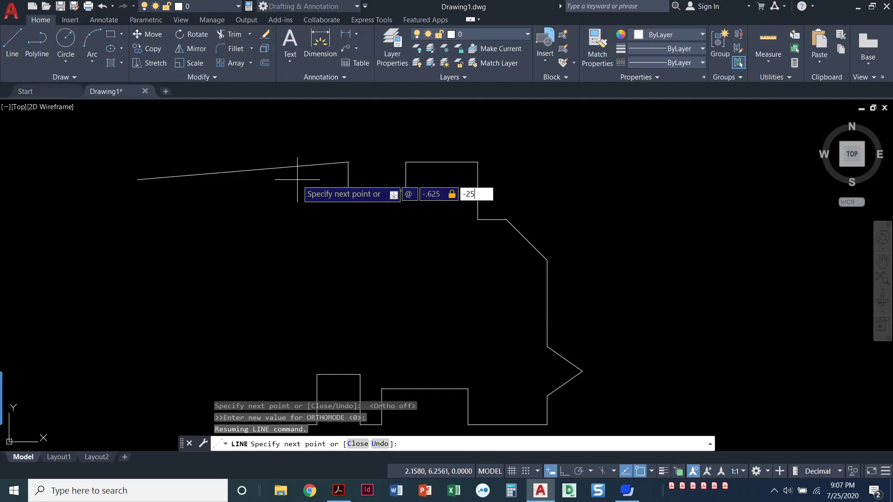
{"action": "key", "text": "Return"}
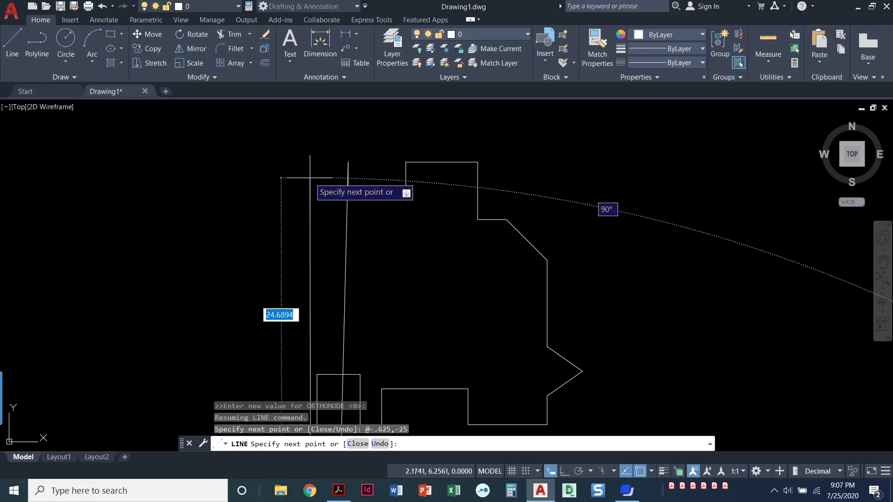
{"action": "scroll", "coordinate": [370, 203], "scroll_direction": "down", "scroll_amount": 2}
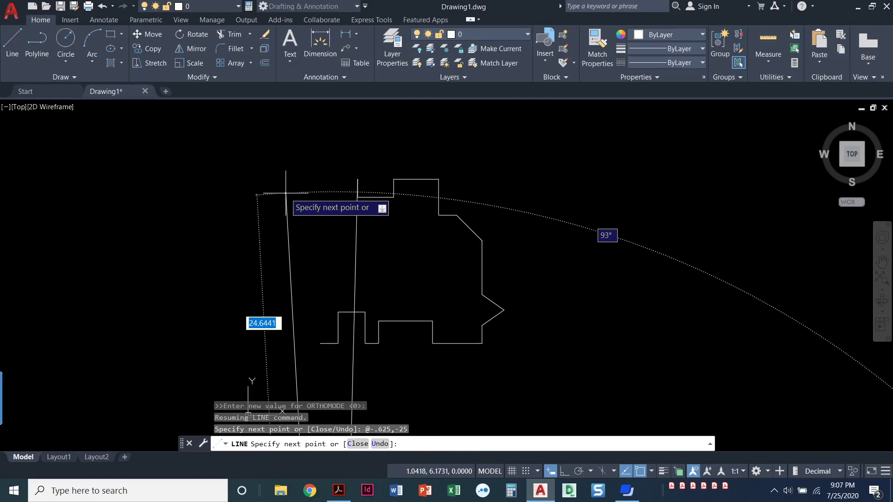
{"action": "type", "text": "u"}
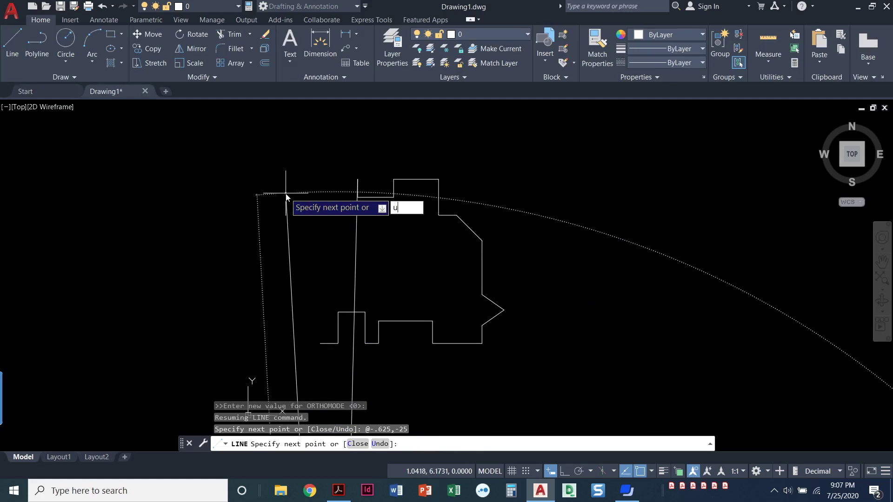
Step: Undo the stray line and draw the short @-.625,-.25 slanted segment instead
{"action": "key", "text": "Return"}
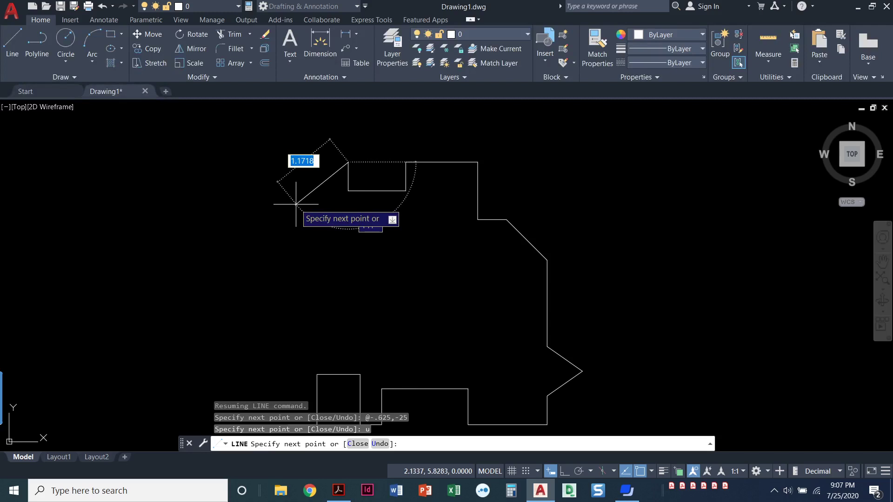
{"action": "key", "text": "F8"}
{"action": "type", "text": "-"}
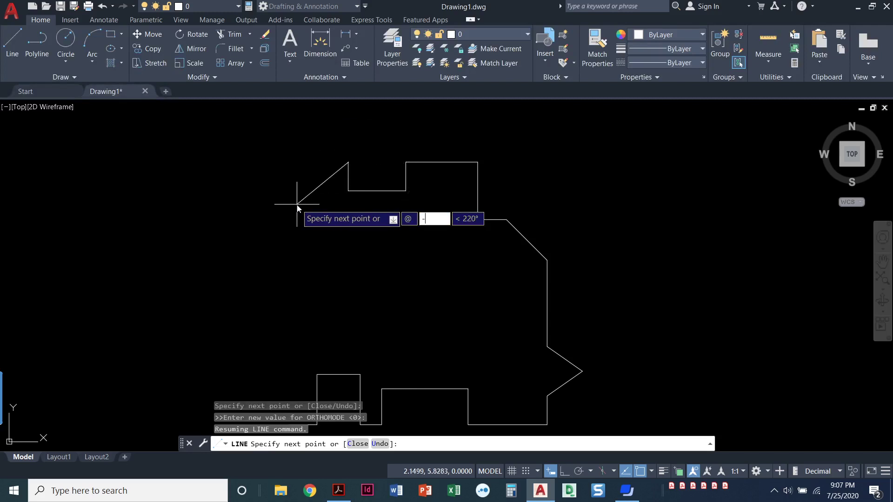
{"action": "type", "text": ".625"}
{"action": "key", "text": "Tab"}
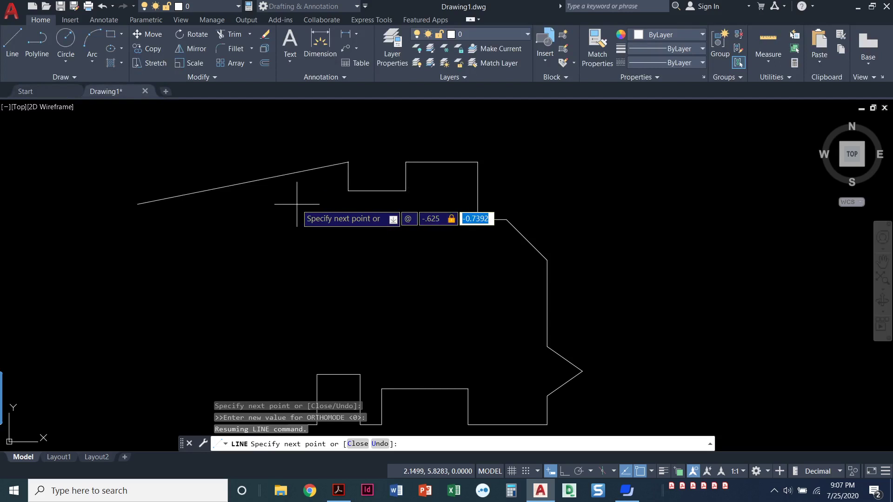
{"action": "type", "text": "-"}
{"action": "type", "text": ".25"}
{"action": "key", "text": "Return"}
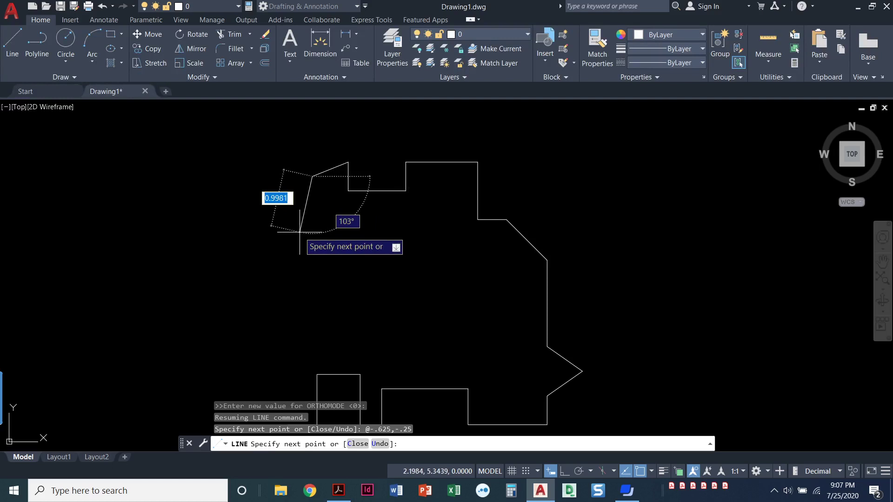
{"action": "mouse_move", "coordinate": [301, 230]}
{"action": "middle_mouse_down"}
{"action": "mouse_move", "coordinate": [318, 212]}
{"action": "mouse_move", "coordinate": [322, 181]}
{"action": "middle_mouse_up"}
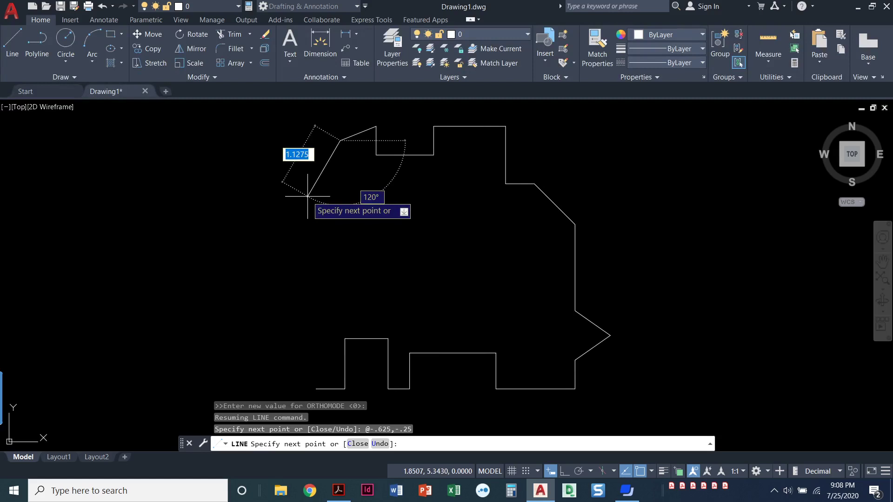
{"action": "left_click", "coordinate": [338, 490]}
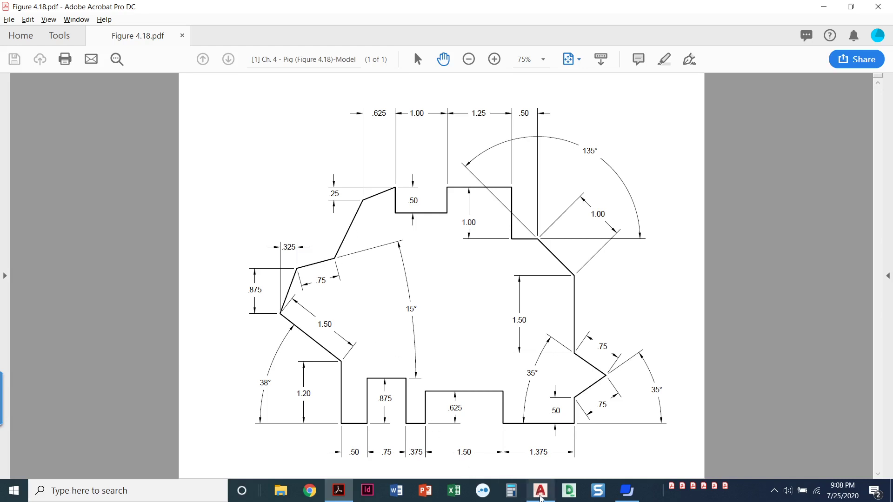
{"action": "left_click", "coordinate": [540, 491]}
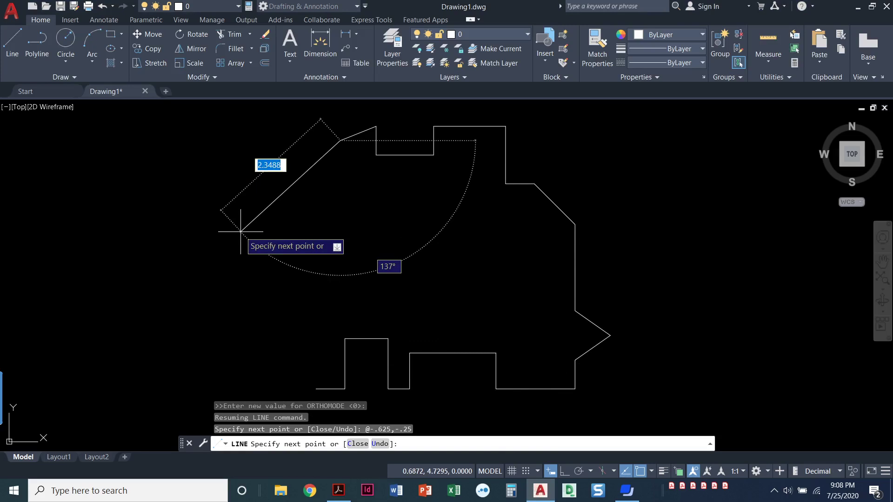
Step: End the current line run and start a new Line command from the Home ribbon
{"action": "key", "text": "Return"}
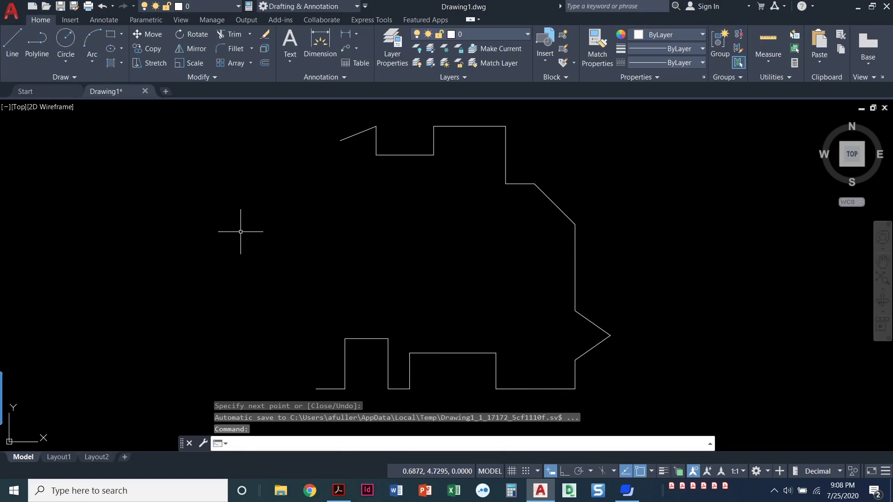
{"action": "left_click", "coordinate": [12, 43]}
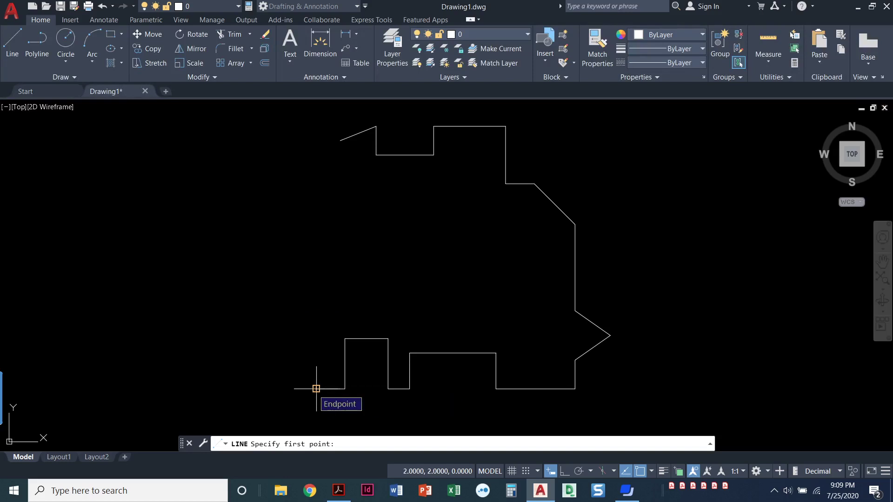
Step: From the bottom-left endpoint, draw a 1.20 vertical line, then a 1.50 line at 142°
{"action": "left_click", "coordinate": [316, 389]}
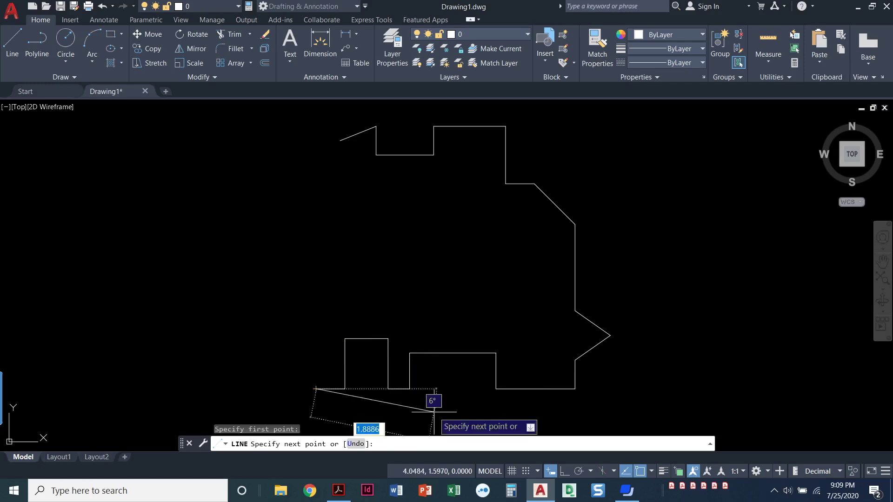
{"action": "left_click", "coordinate": [566, 471]}
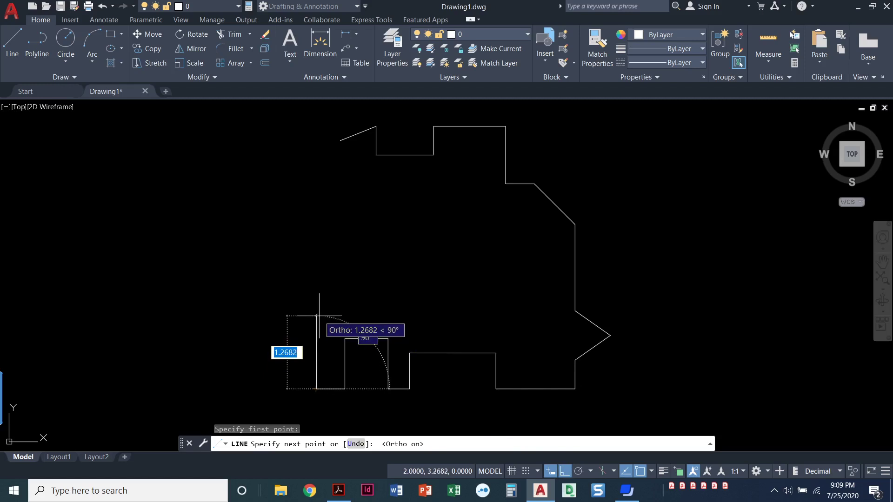
{"action": "type", "text": "1.20"}
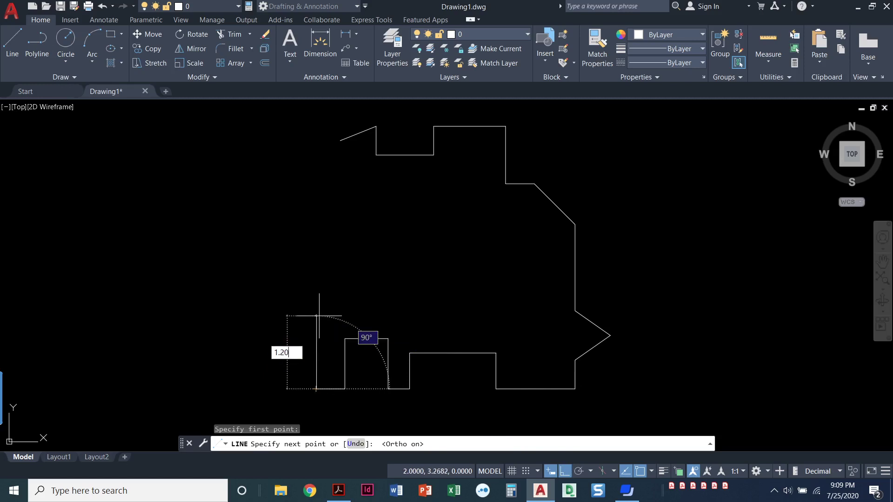
{"action": "key", "text": "Return"}
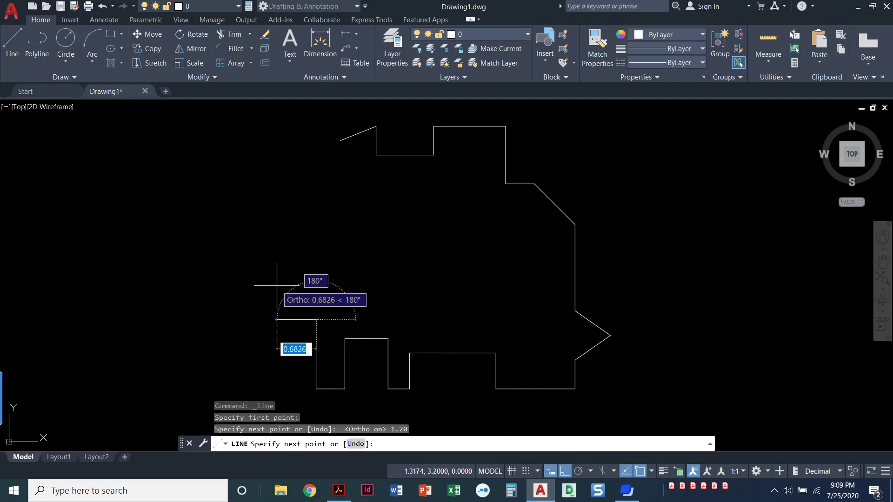
{"action": "key", "text": "F8"}
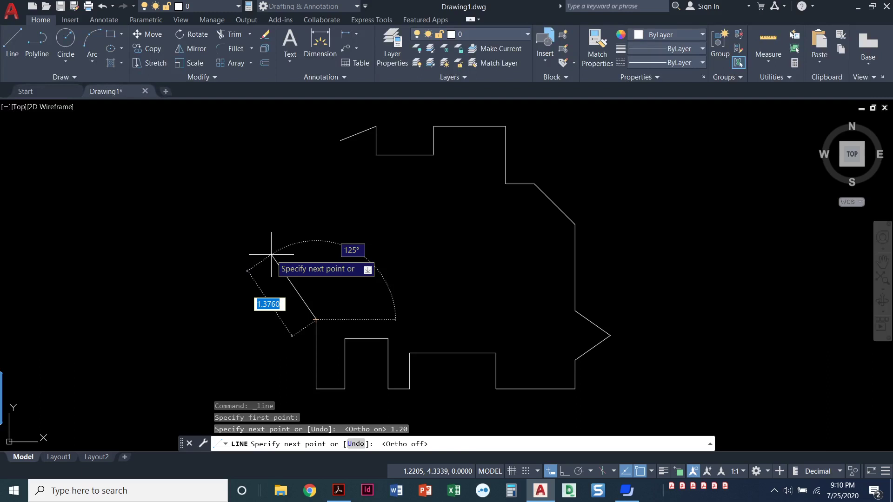
{"action": "type", "text": "1.50"}
{"action": "key", "text": "Tab"}
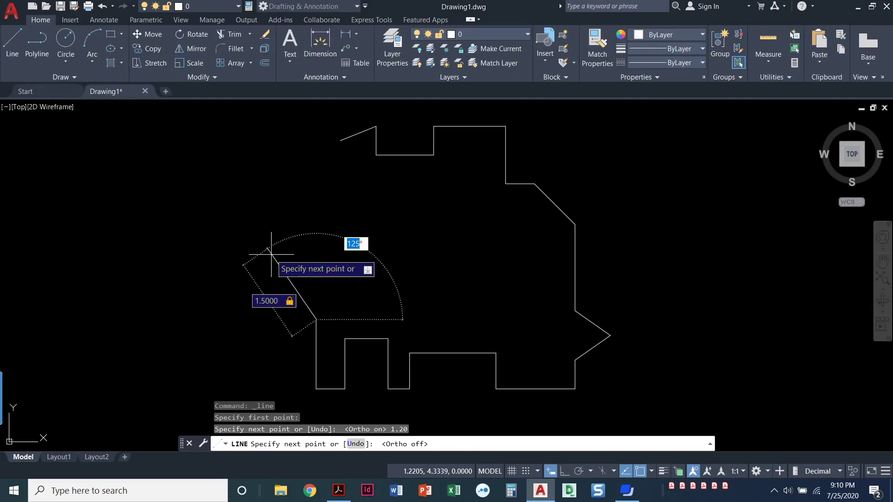
{"action": "type", "text": "14"}
{"action": "type", "text": "2"}
{"action": "key", "text": "Return"}
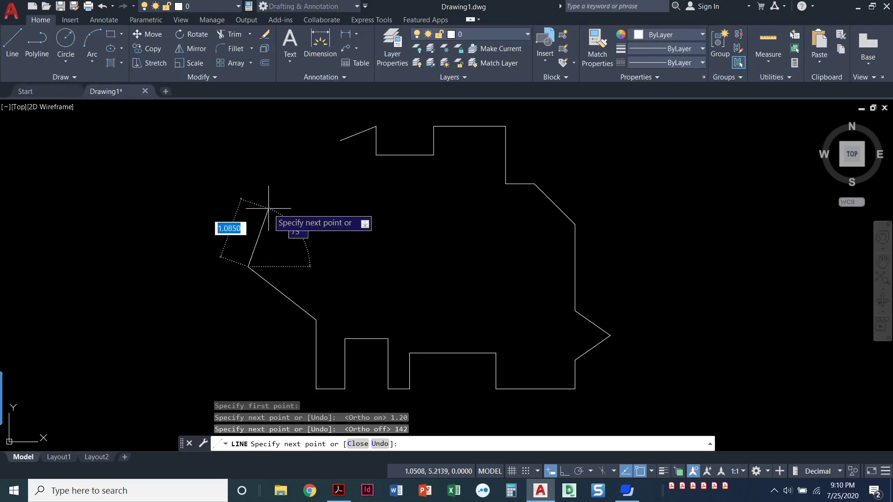
{"action": "left_click", "coordinate": [341, 492]}
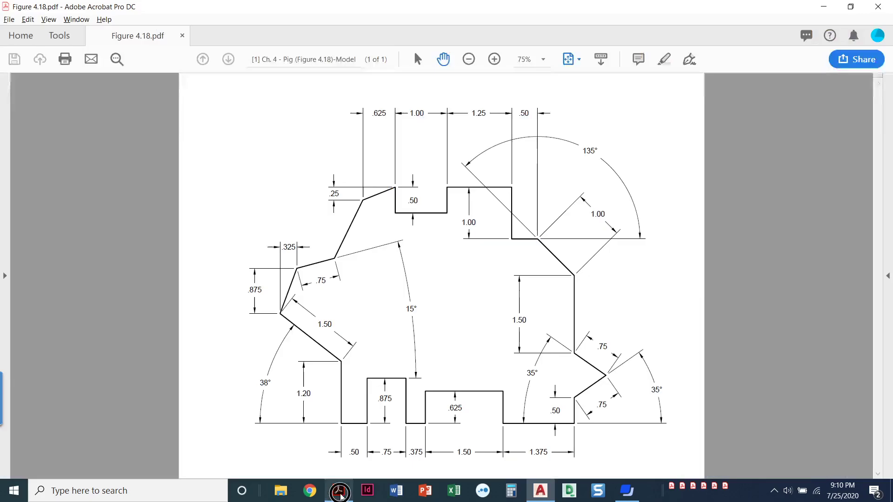
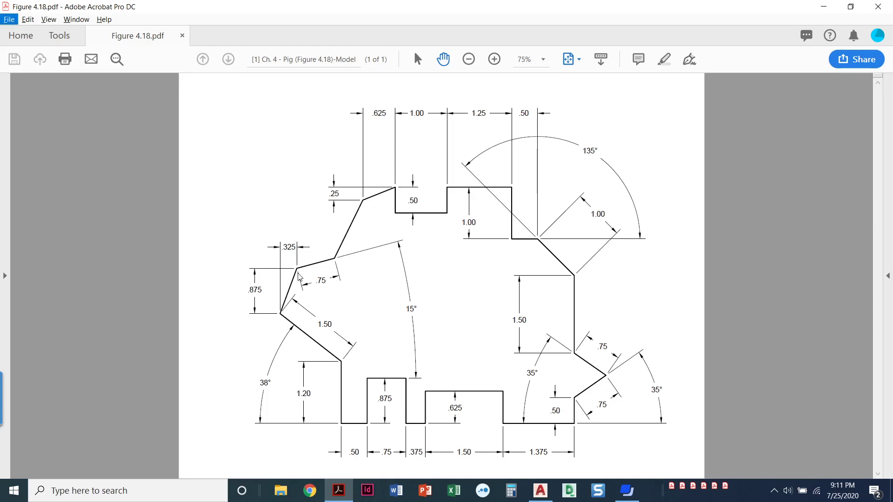
Step: Switch from the Acrobat Figure 4.18 reference back to the AutoCAD pig drawing
{"action": "left_click", "coordinate": [541, 491]}
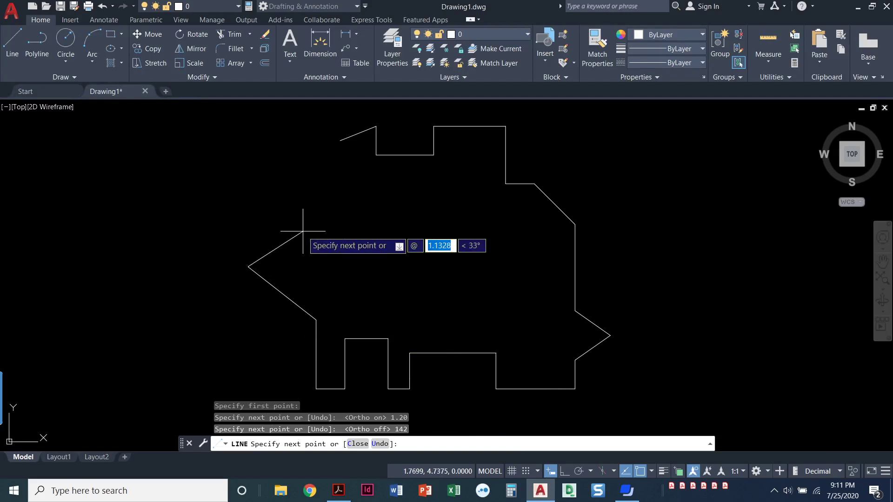
{"action": "type", "text": ".6"}
{"action": "type", "text": "25"}
Step: Correct the entry and draw the snout line to relative point @.325,.875
{"action": "key", "text": "BackSpace"}
{"action": "key", "text": "BackSpace"}
{"action": "key", "text": "BackSpace"}
{"action": "type", "text": "325"}
{"action": "key", "text": "Tab"}
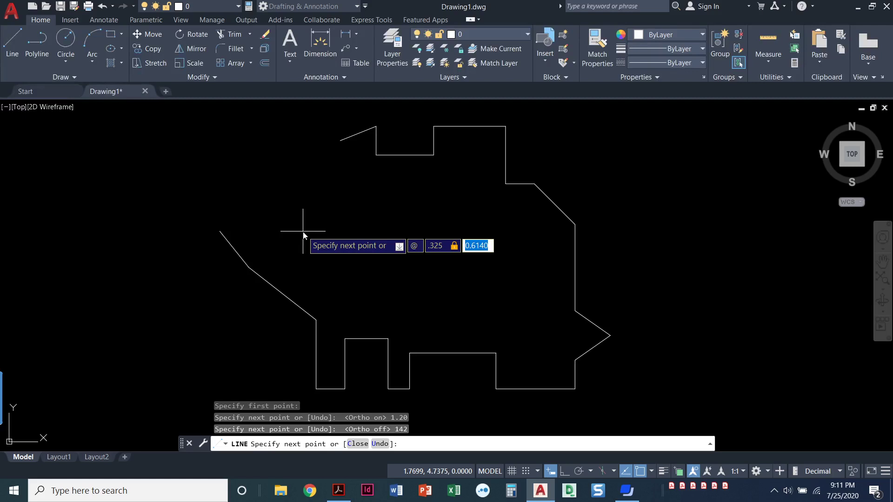
{"action": "type", "text": ".875"}
{"action": "key", "text": "Return"}
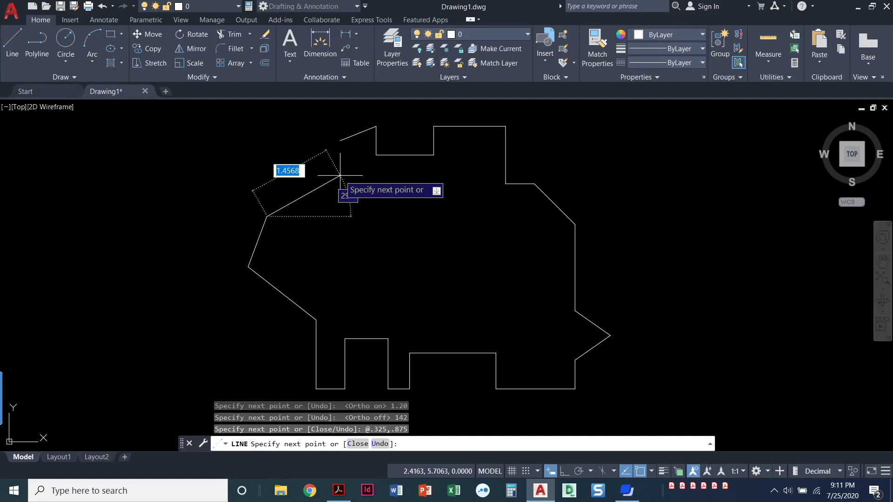
{"action": "type", "text": ".75"}
Step: Draw a 0.75-long line at 15 degrees up and to the right
{"action": "key", "text": "Tab"}
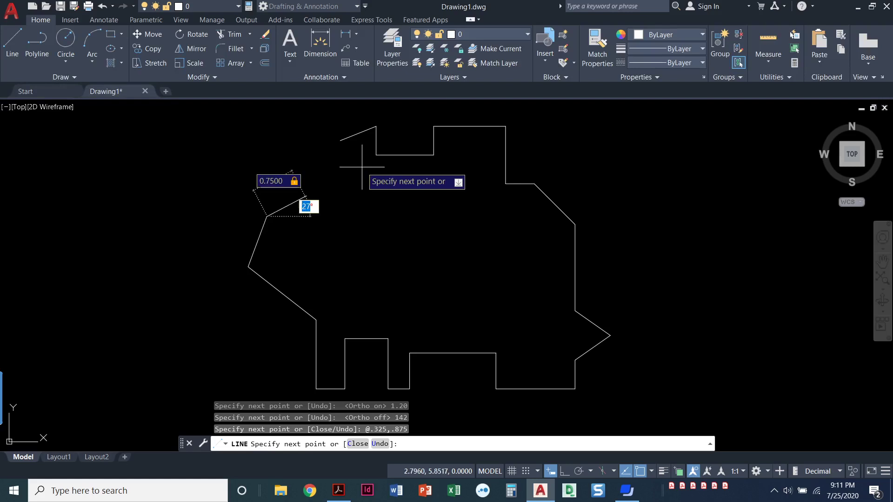
{"action": "type", "text": "1"}
{"action": "type", "text": "5"}
{"action": "key", "text": "Return"}
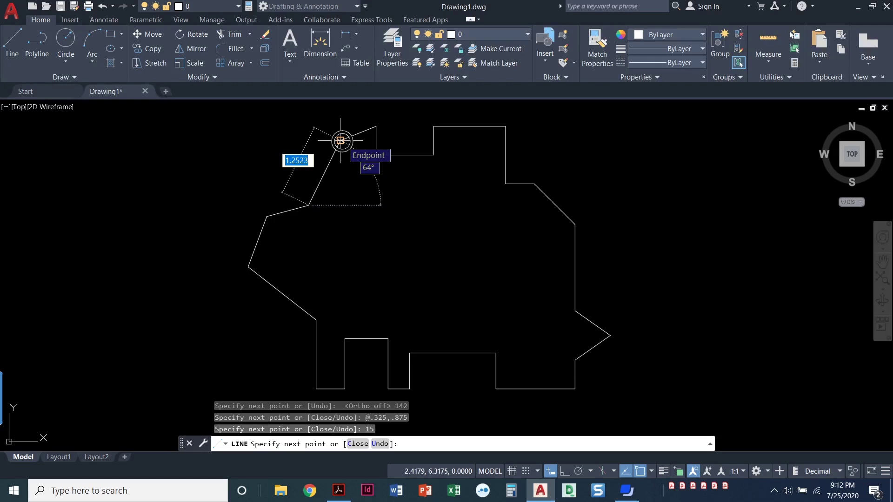
Step: Snap the final line to the upper-left endpoint and end the LINE command
{"action": "left_click", "coordinate": [340, 140]}
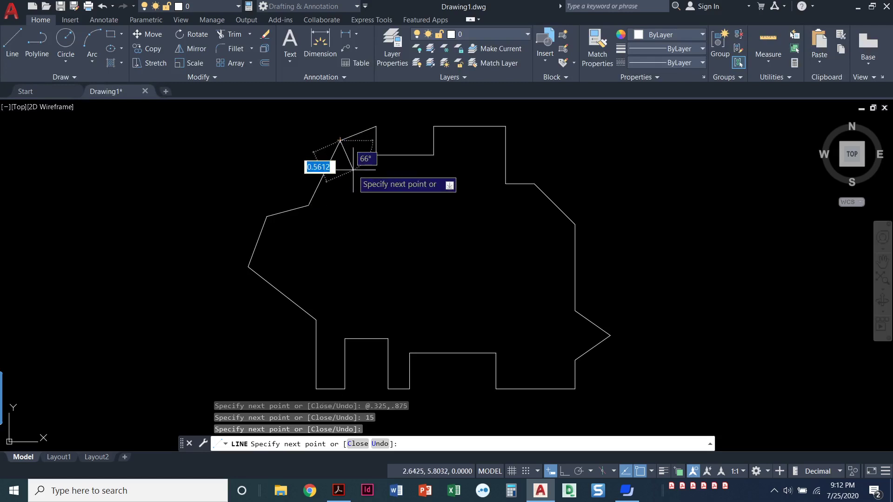
{"action": "key", "text": "Return"}
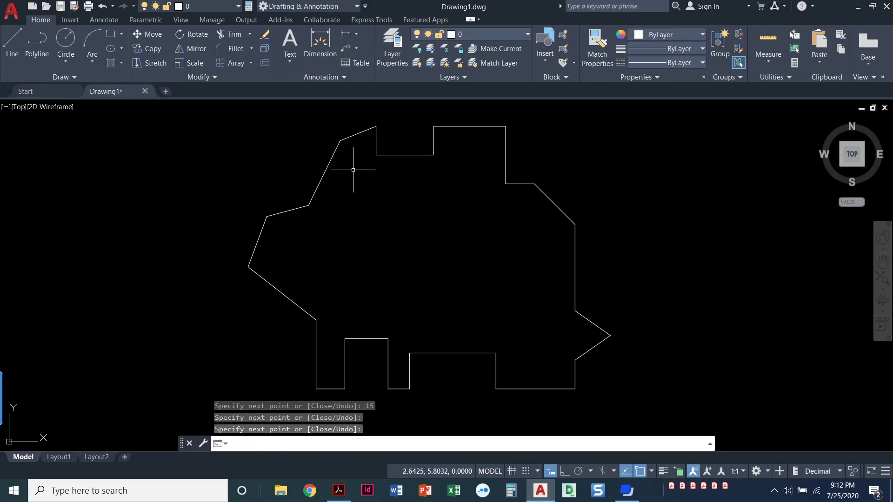